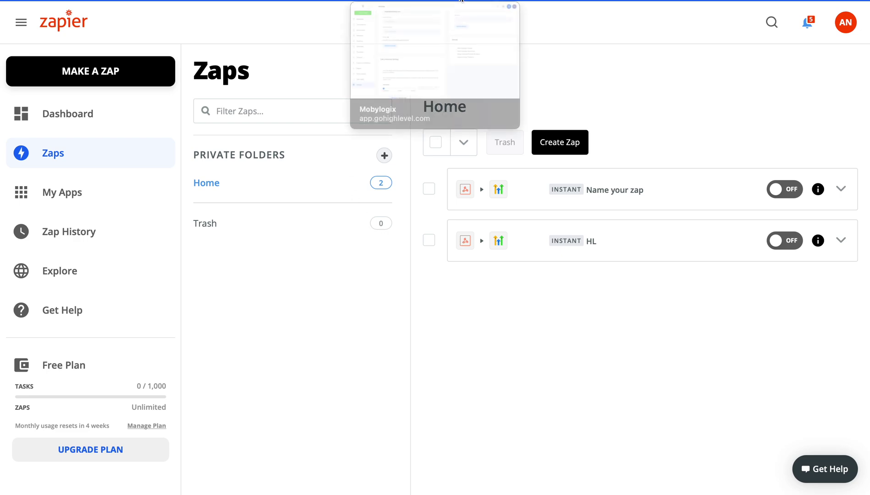
Step: Switch to HighLevel settings and close the leftover LinkedCamp new-webhook form
{"action": "left_click", "coordinate": [461, 1]}
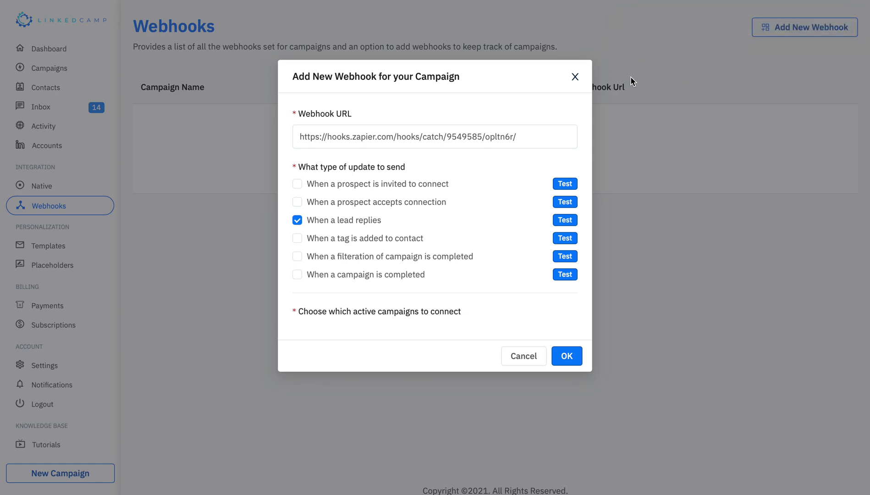
{"action": "left_click", "coordinate": [574, 77]}
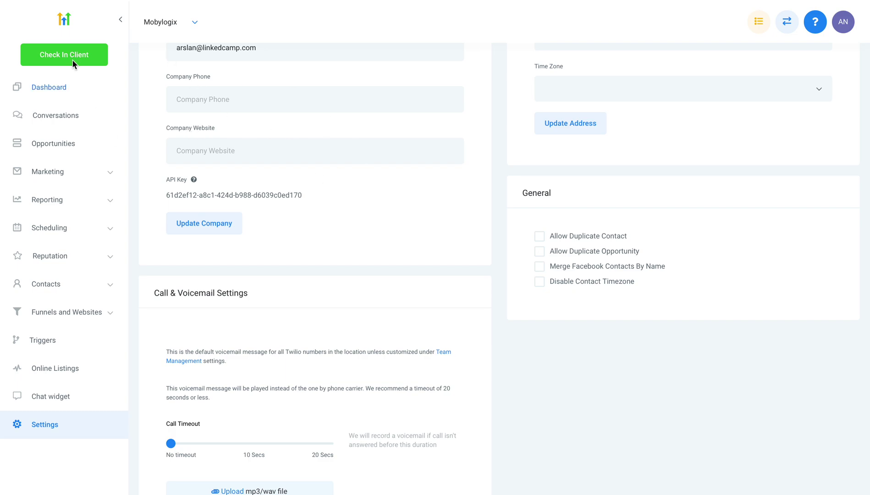
{"action": "scroll", "coordinate": [322, 204], "scroll_direction": "up", "scroll_amount": 5}
{"action": "scroll", "coordinate": [323, 205], "scroll_direction": "up", "scroll_amount": 5}
{"action": "scroll", "coordinate": [322, 205], "scroll_direction": "down", "scroll_amount": 5}
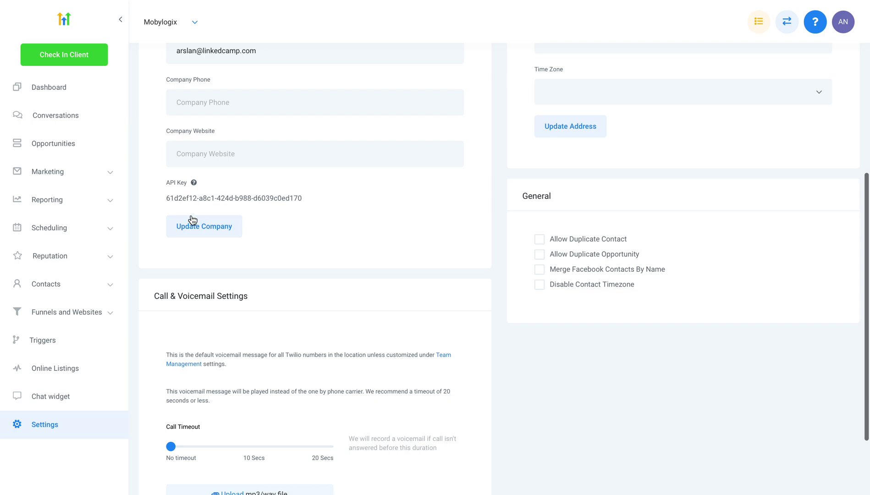
Step: Select the HighLevel company API key text and return to the Zapier tab
{"action": "left_click_drag", "start_coordinate": [166, 198], "coordinate": [302, 197]}
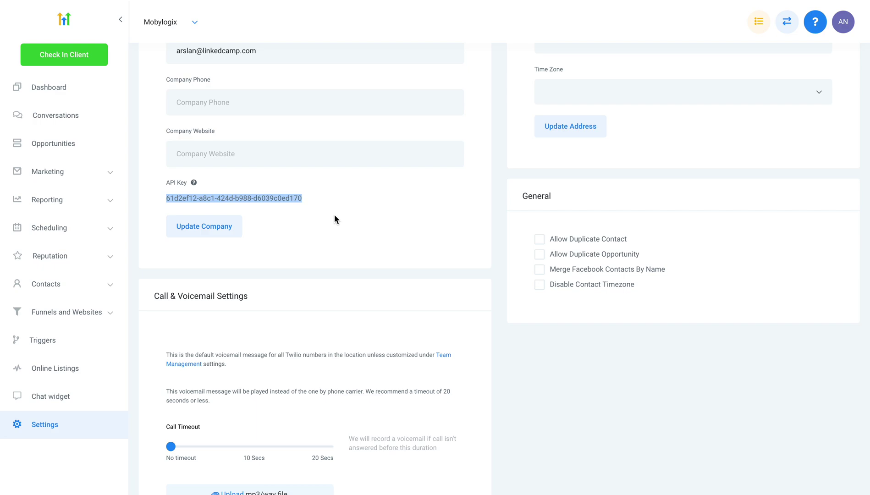
{"action": "left_click", "coordinate": [688, 0]}
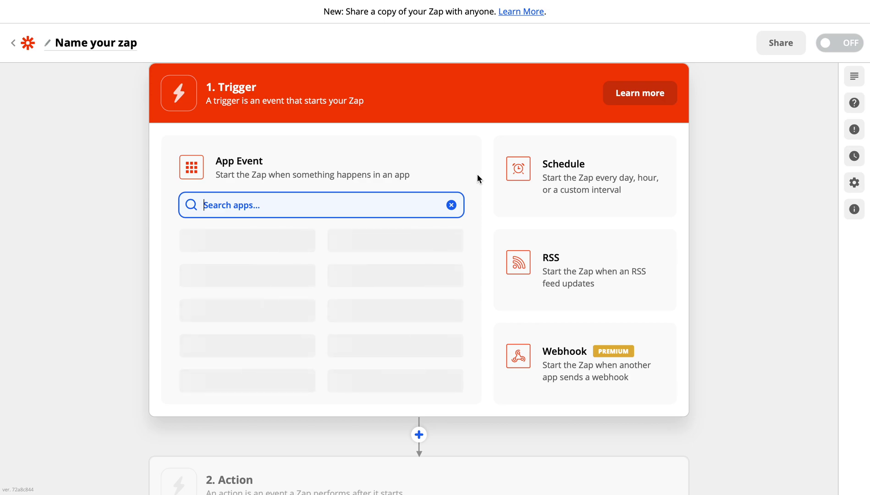
{"action": "type", "text": "hook"}
Step: Set the zap trigger to Webhooks by Zapier with the Catch Hook event
{"action": "left_click", "coordinate": [274, 246]}
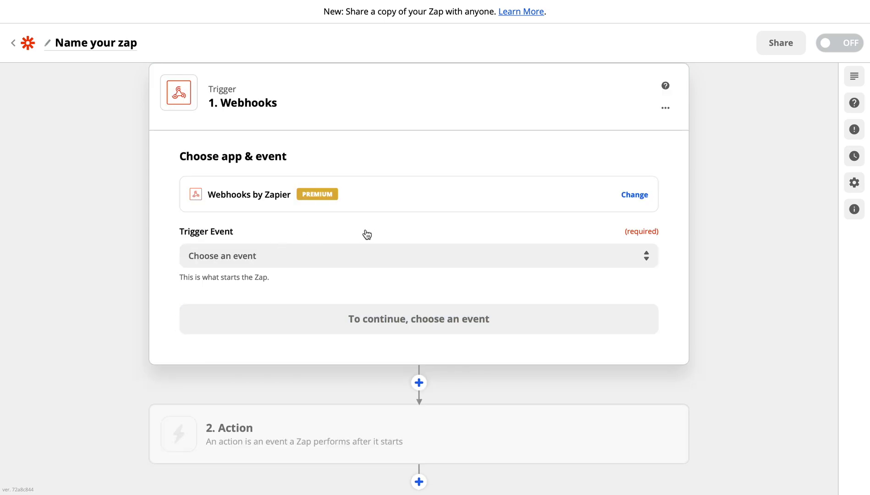
{"action": "left_click", "coordinate": [286, 256]}
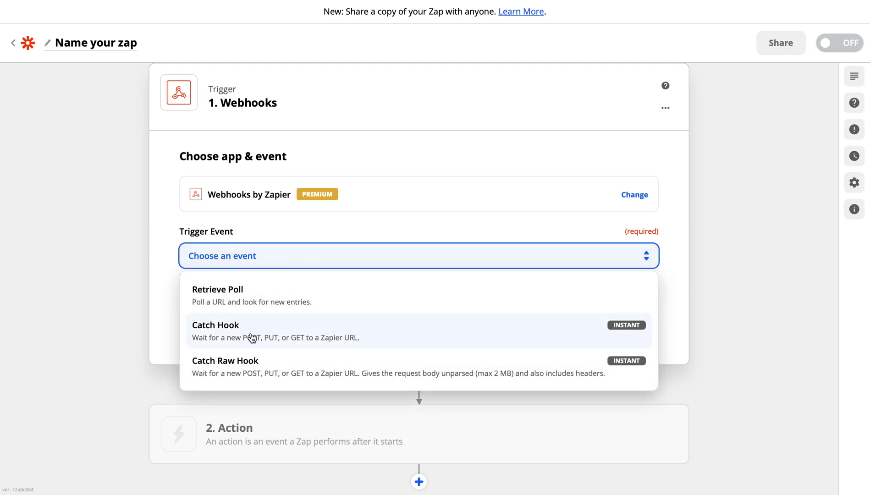
{"action": "left_click", "coordinate": [252, 337]}
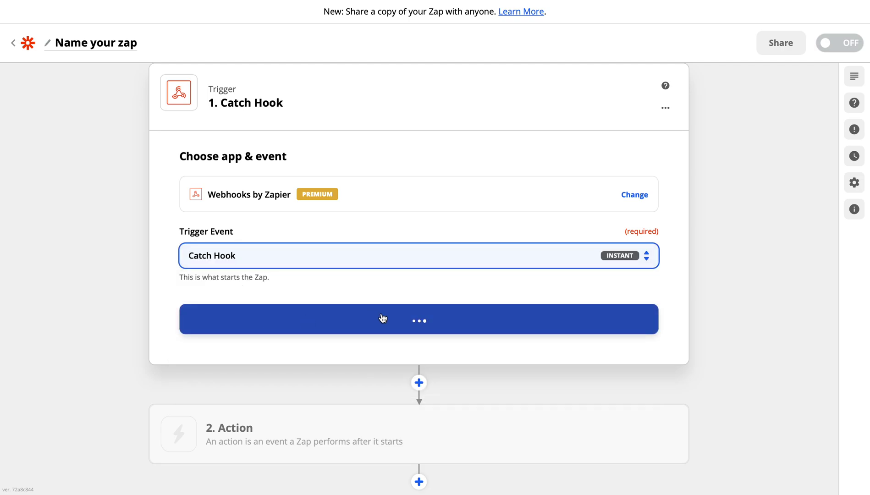
{"action": "left_click", "coordinate": [417, 327]}
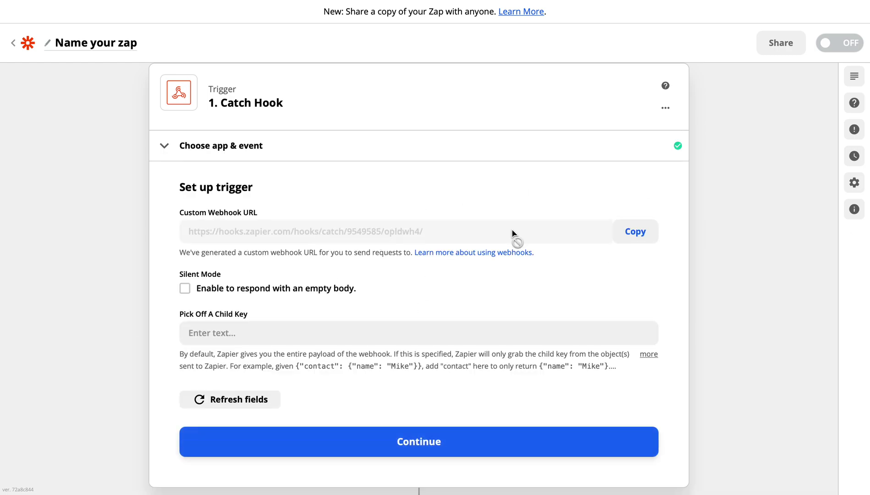
Step: Copy the generated Catch Hook webhook URL and bring up LinkedCamp's Webhooks page
{"action": "left_click", "coordinate": [628, 233]}
{"action": "left_click", "coordinate": [222, 2]}
{"action": "left_click", "coordinate": [806, 31]}
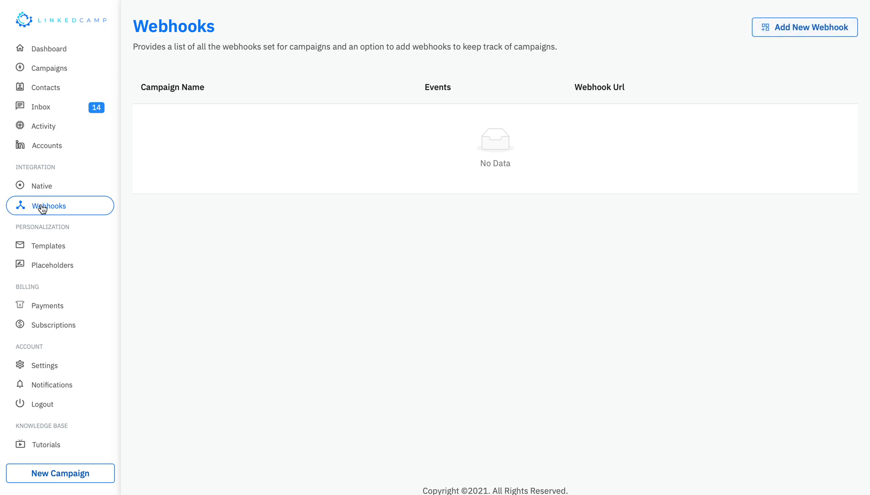
Step: Paste the Zapier URL into a new LinkedCamp webhook, send a test, and return to Zapier
{"action": "left_click", "coordinate": [806, 27]}
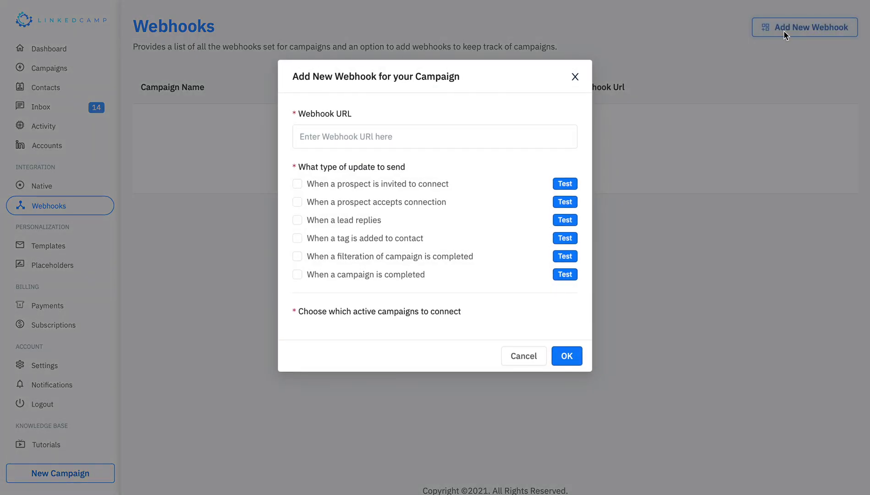
{"action": "left_click", "coordinate": [362, 137]}
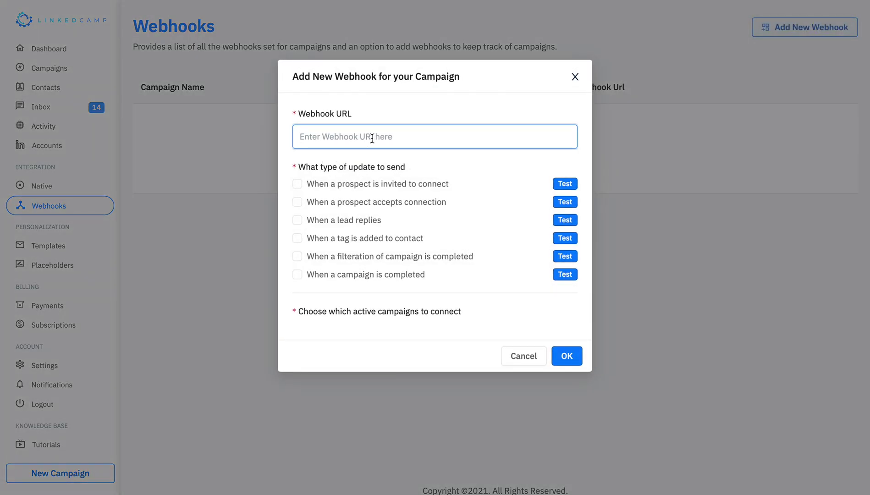
{"action": "key", "text": "ctrl+v"}
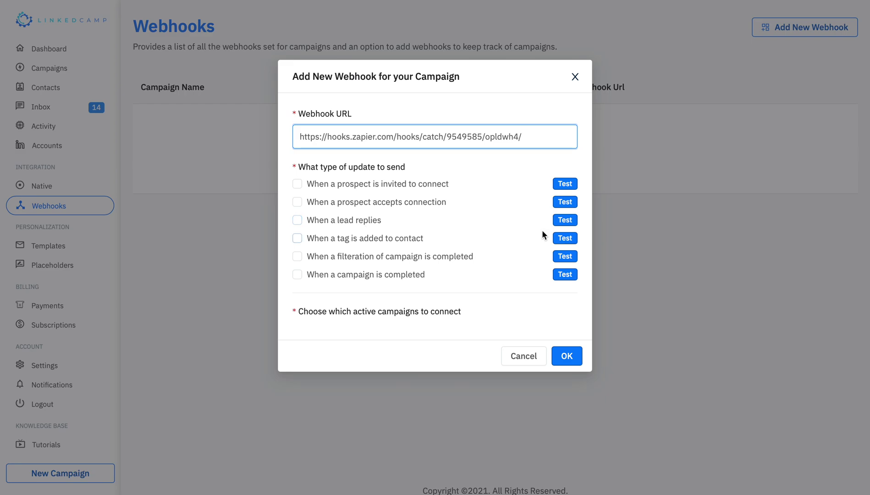
{"action": "left_click", "coordinate": [565, 220]}
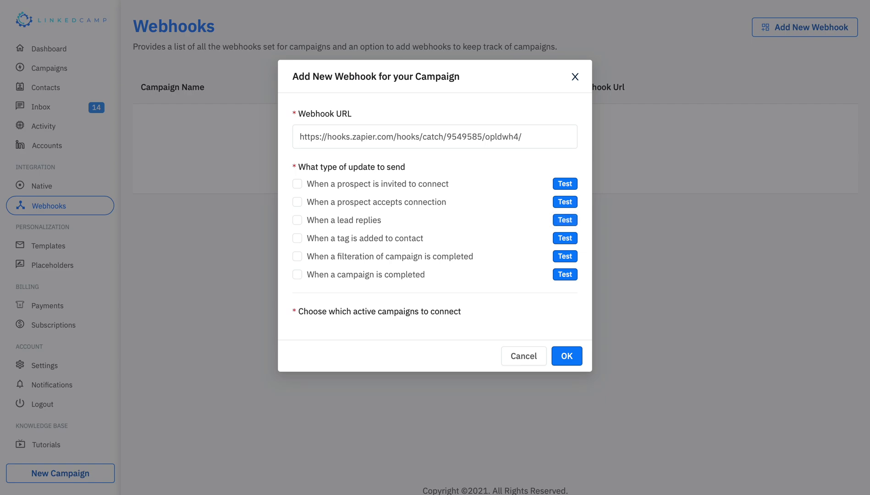
{"action": "key", "text": "ctrl+Tab"}
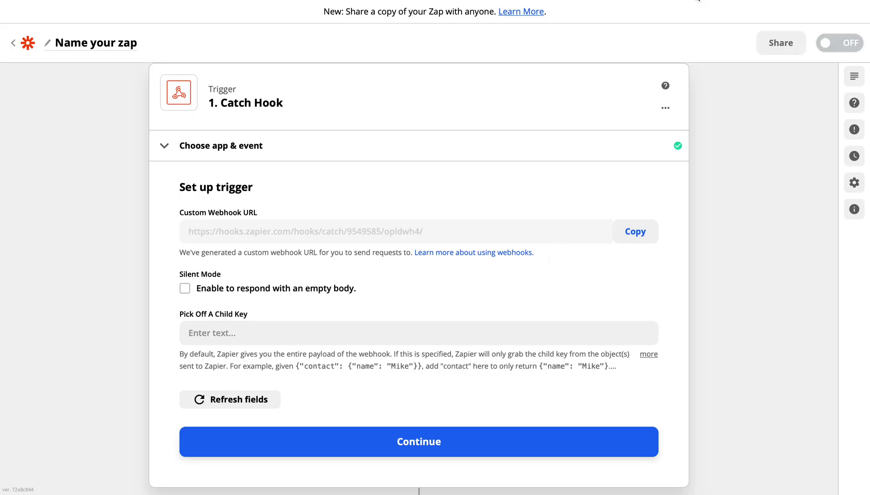
Step: Use child key 'data', test the Catch Hook, and accept the sample lead-reply request
{"action": "left_click", "coordinate": [273, 328]}
{"action": "type", "text": "data"}
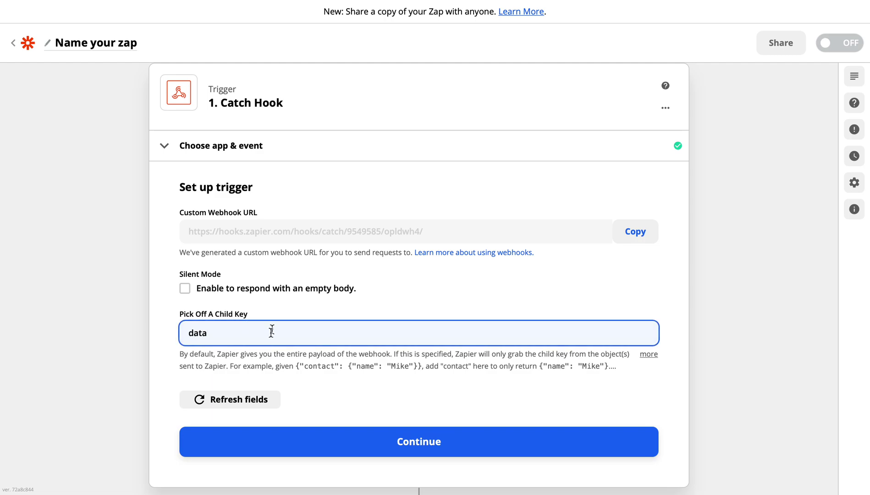
{"action": "left_click", "coordinate": [437, 443]}
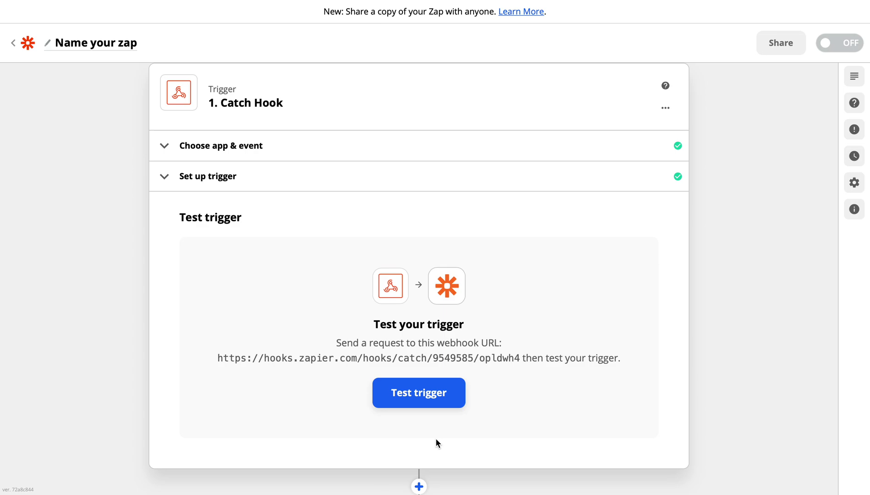
{"action": "left_click", "coordinate": [418, 394]}
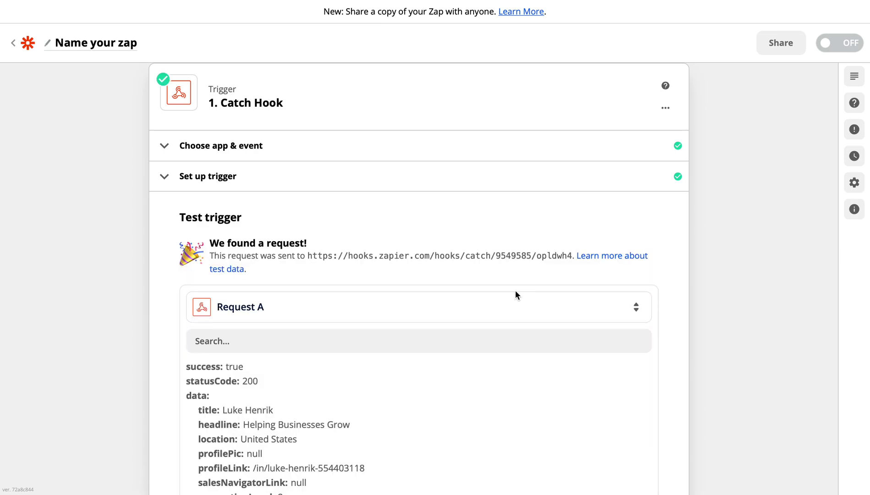
{"action": "scroll", "coordinate": [514, 290], "scroll_direction": "down", "scroll_amount": 8}
{"action": "scroll", "coordinate": [464, 234], "scroll_direction": "down", "scroll_amount": 4}
{"action": "scroll", "coordinate": [464, 235], "scroll_direction": "down", "scroll_amount": 4}
{"action": "scroll", "coordinate": [464, 235], "scroll_direction": "down", "scroll_amount": 3}
{"action": "scroll", "coordinate": [464, 235], "scroll_direction": "down", "scroll_amount": 3}
{"action": "scroll", "coordinate": [465, 234], "scroll_direction": "down", "scroll_amount": 4}
{"action": "scroll", "coordinate": [465, 235], "scroll_direction": "down", "scroll_amount": 4}
{"action": "scroll", "coordinate": [464, 234], "scroll_direction": "down", "scroll_amount": 3}
{"action": "scroll", "coordinate": [457, 381], "scroll_direction": "down", "scroll_amount": 2}
{"action": "scroll", "coordinate": [457, 381], "scroll_direction": "up", "scroll_amount": 3}
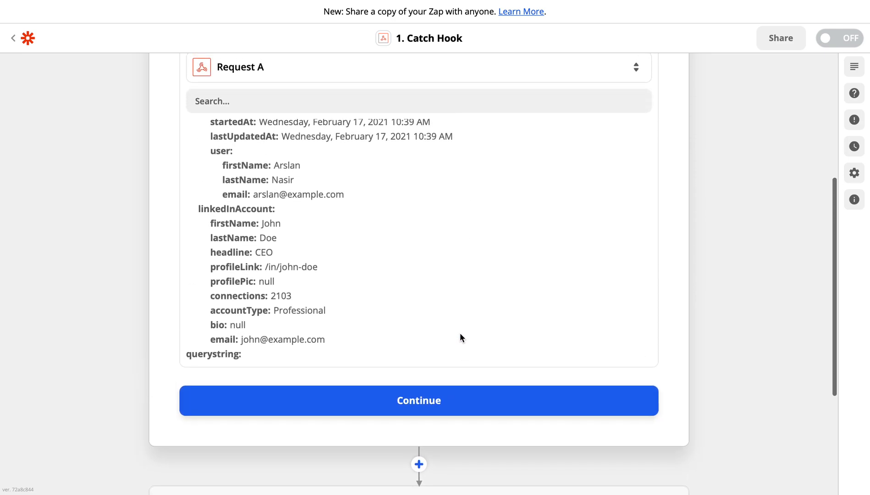
{"action": "left_click", "coordinate": [418, 400]}
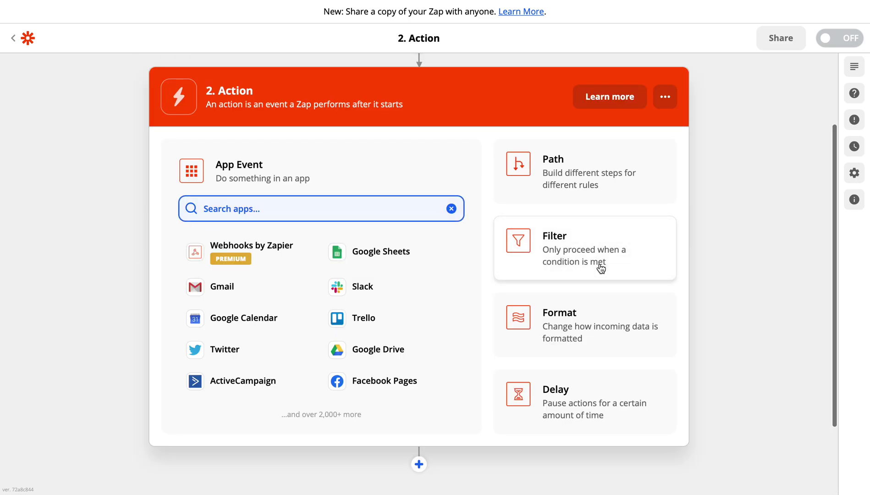
{"action": "type", "text": "hi"}
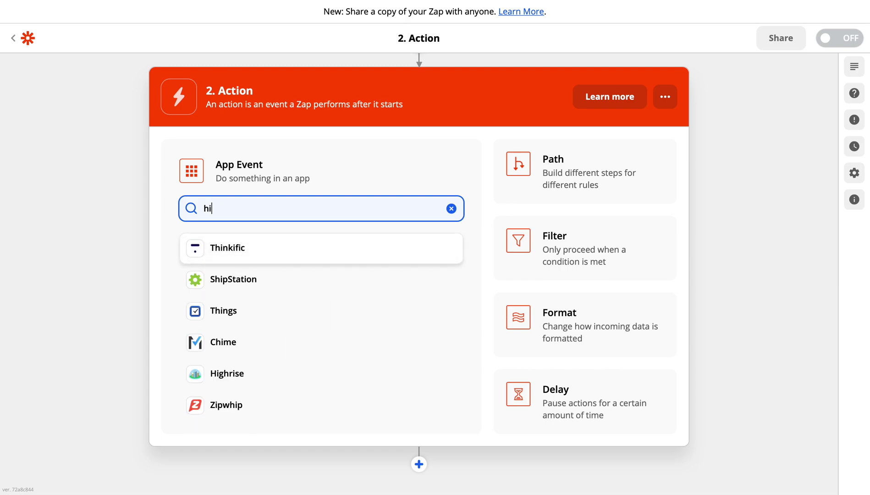
{"action": "type", "text": "gh"}
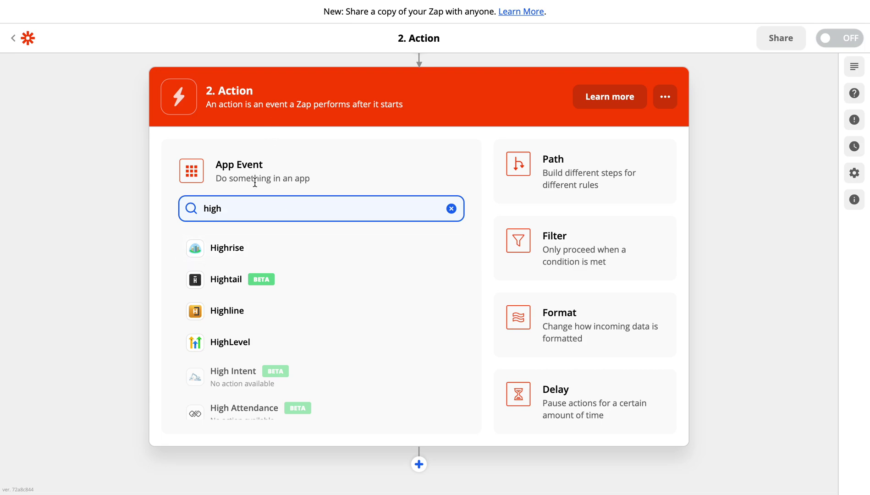
Step: Make the action HighLevel with the Add Lead to Campaign event
{"action": "left_click", "coordinate": [229, 342]}
{"action": "left_click", "coordinate": [376, 257]}
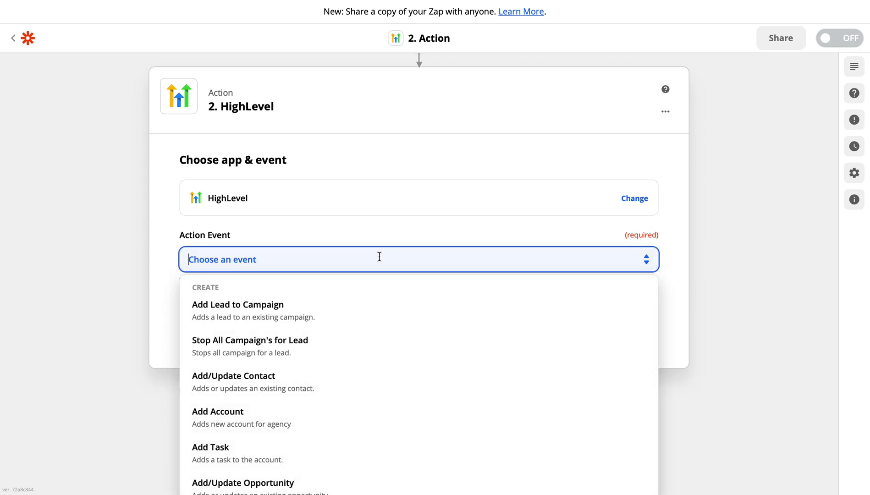
{"action": "scroll", "coordinate": [606, 252], "scroll_direction": "down", "scroll_amount": 1}
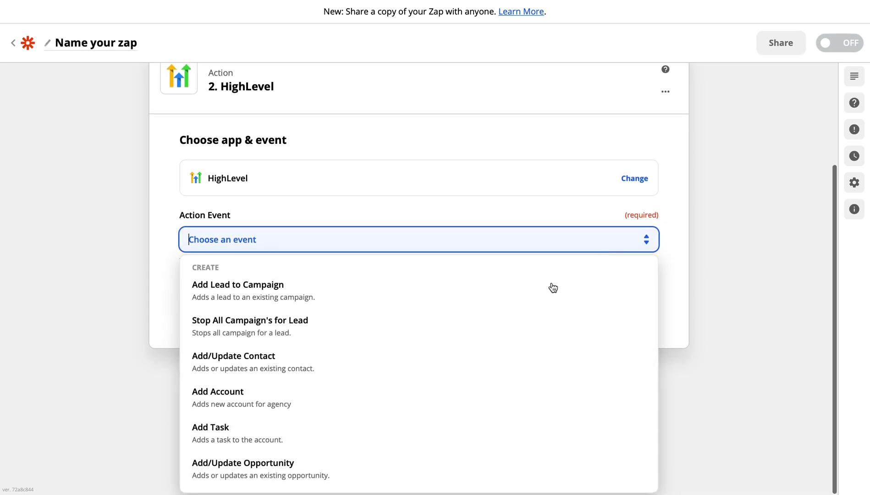
{"action": "left_click", "coordinate": [316, 290]}
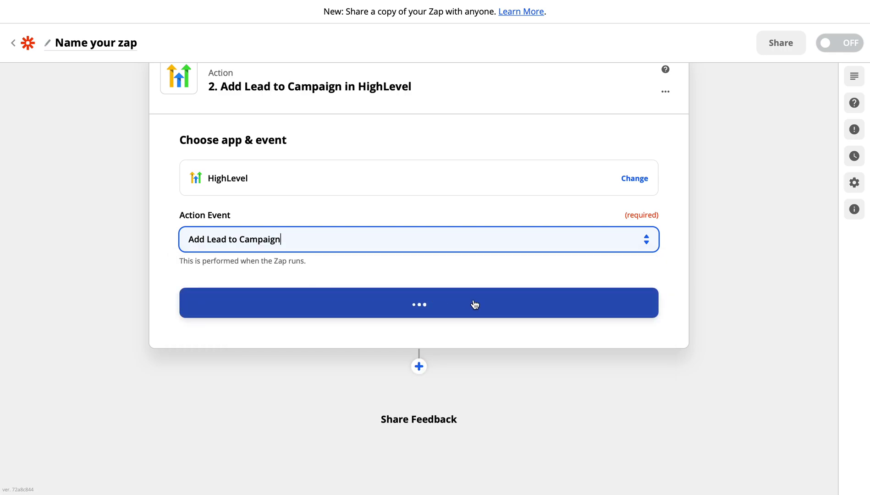
{"action": "left_click", "coordinate": [418, 303]}
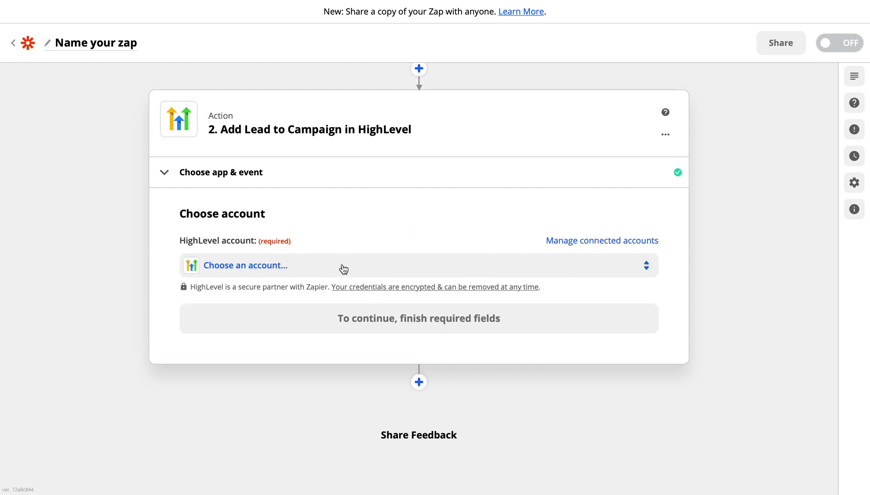
Step: Connect the existing HighLevel account to the action
{"action": "left_click", "coordinate": [451, 267]}
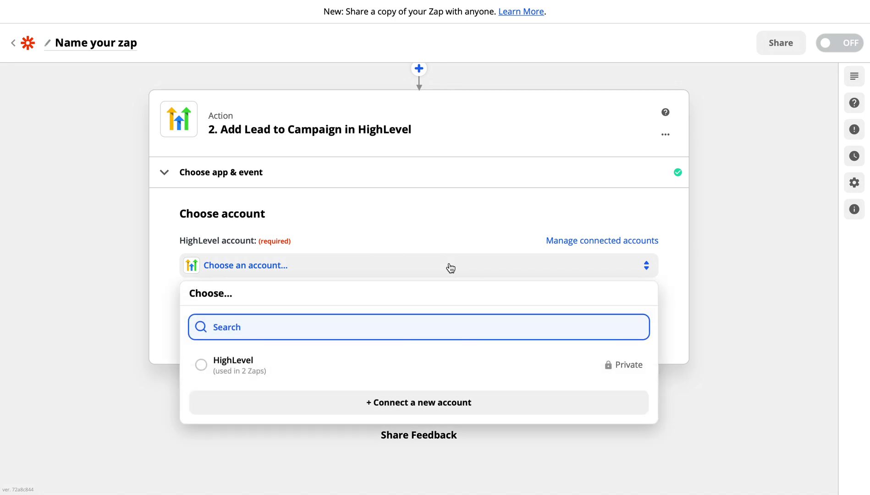
{"action": "left_click", "coordinate": [228, 375]}
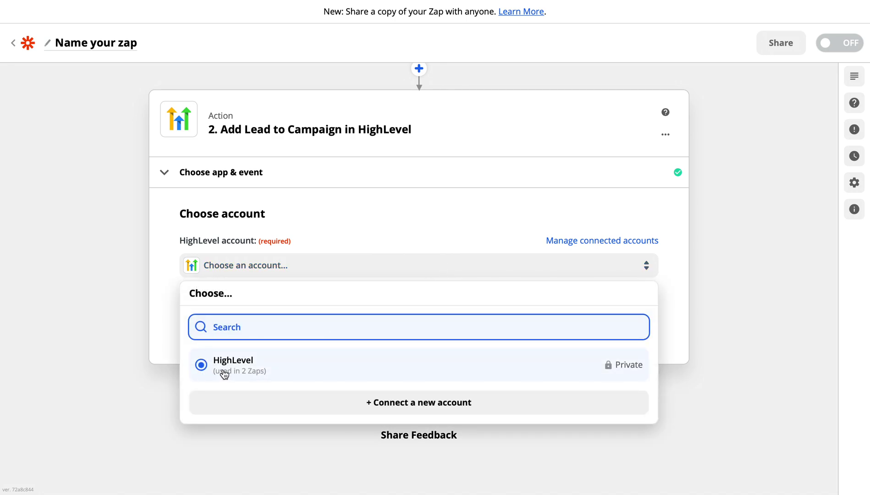
{"action": "left_click", "coordinate": [223, 367]}
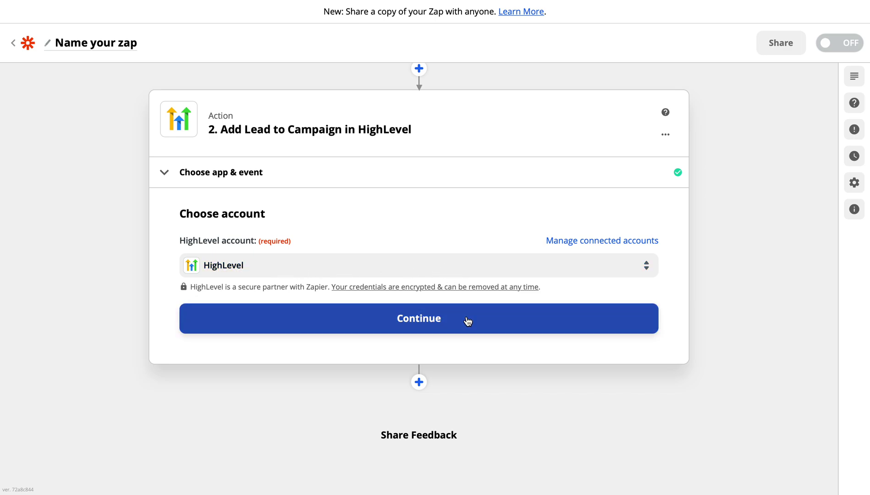
{"action": "left_click", "coordinate": [435, 318]}
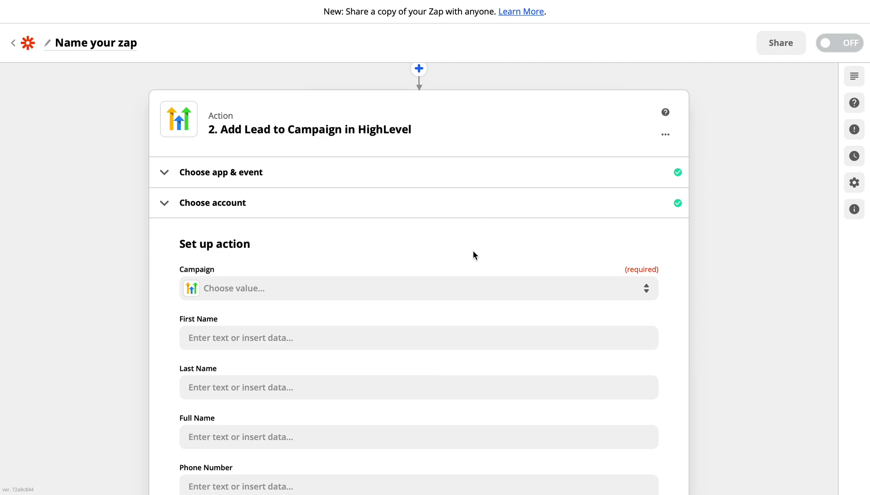
{"action": "scroll", "coordinate": [472, 250], "scroll_direction": "down", "scroll_amount": 2}
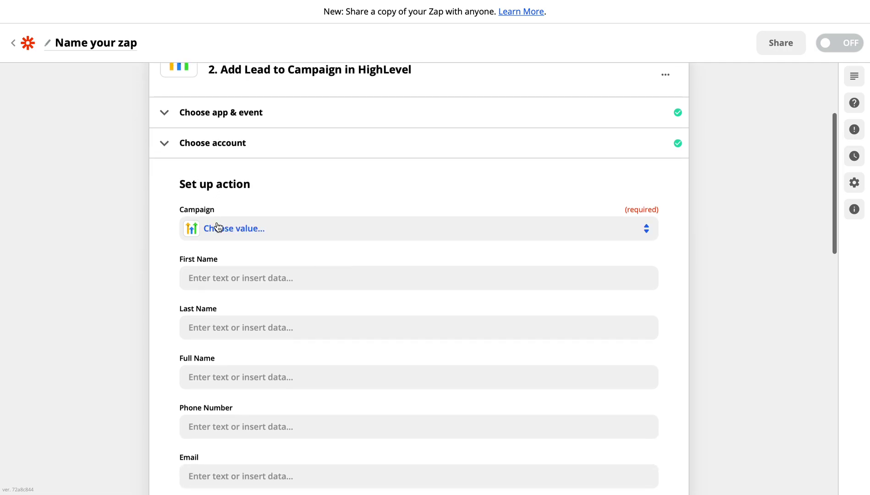
Step: Select the HL Welcome - Demo campaign and map First Name from the user's first name
{"action": "left_click", "coordinate": [295, 234]}
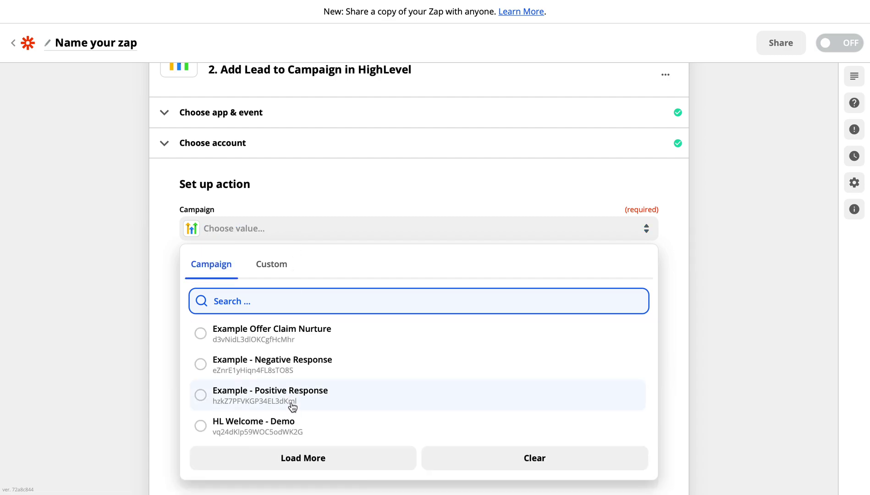
{"action": "left_click", "coordinate": [200, 426]}
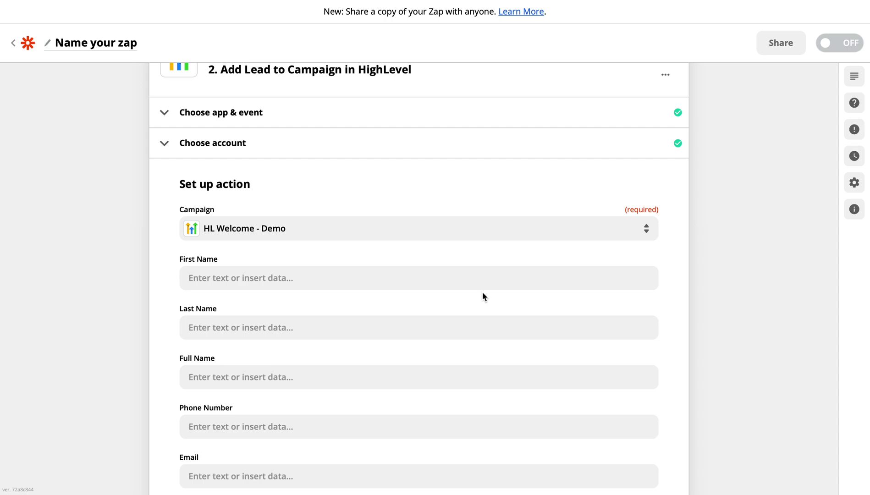
{"action": "scroll", "coordinate": [545, 249], "scroll_direction": "down", "scroll_amount": 3}
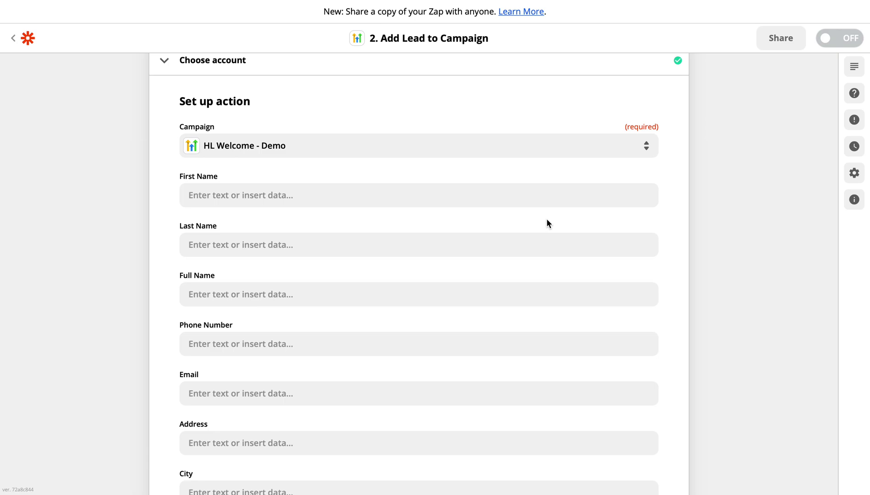
{"action": "left_click", "coordinate": [408, 195]}
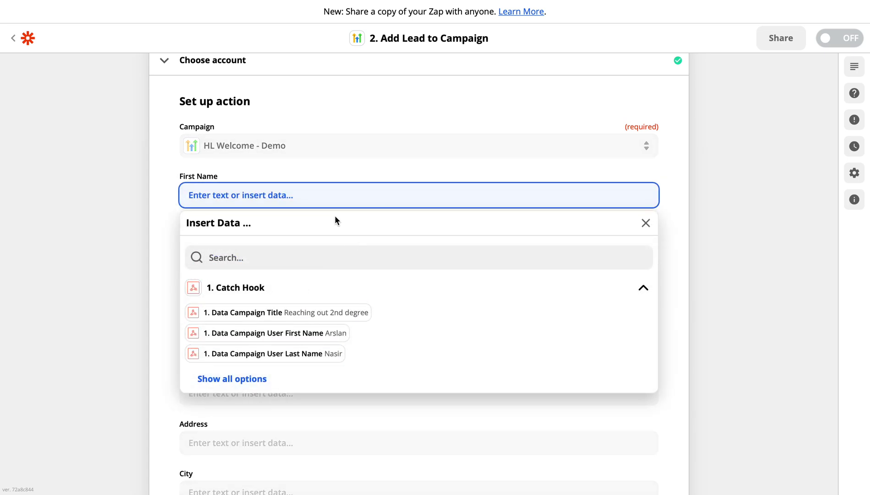
{"action": "left_click", "coordinate": [319, 335]}
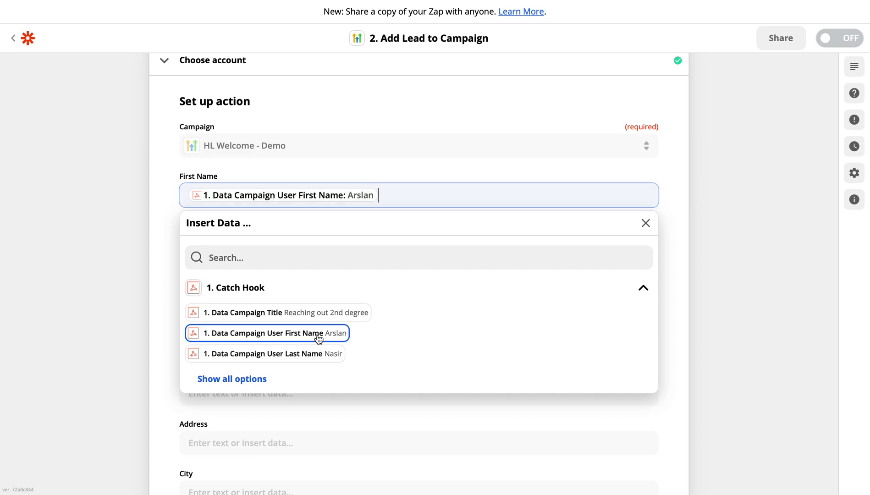
Step: Map Last Name from the user's last name and Full Name from Data Title
{"action": "left_click", "coordinate": [473, 170]}
{"action": "left_click", "coordinate": [427, 244]}
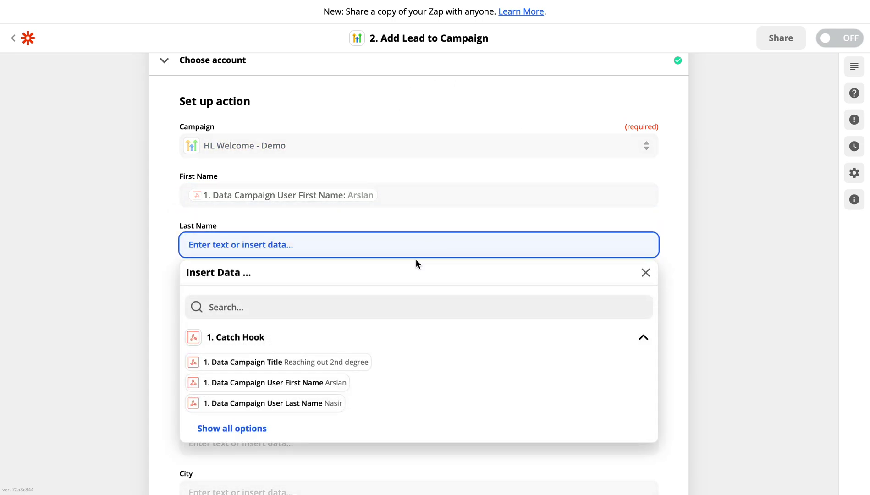
{"action": "left_click", "coordinate": [329, 402]}
{"action": "left_click", "coordinate": [494, 217]}
{"action": "scroll", "coordinate": [460, 306], "scroll_direction": "down", "scroll_amount": 2}
{"action": "left_click", "coordinate": [450, 235]}
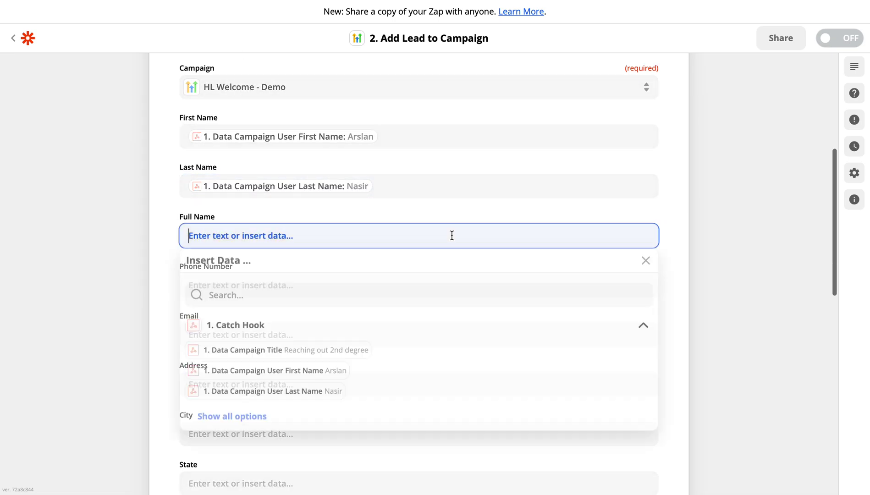
{"action": "left_click", "coordinate": [232, 419]}
{"action": "scroll", "coordinate": [398, 413], "scroll_direction": "down", "scroll_amount": 2}
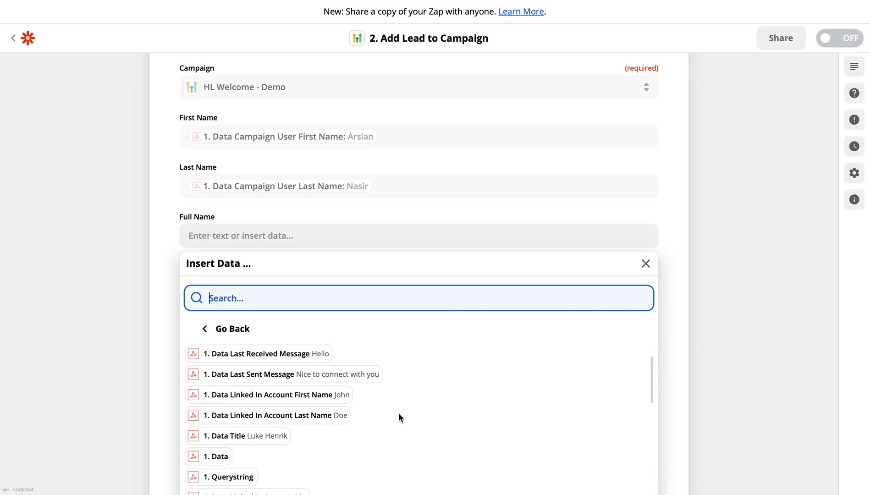
{"action": "scroll", "coordinate": [449, 353], "scroll_direction": "down", "scroll_amount": 3}
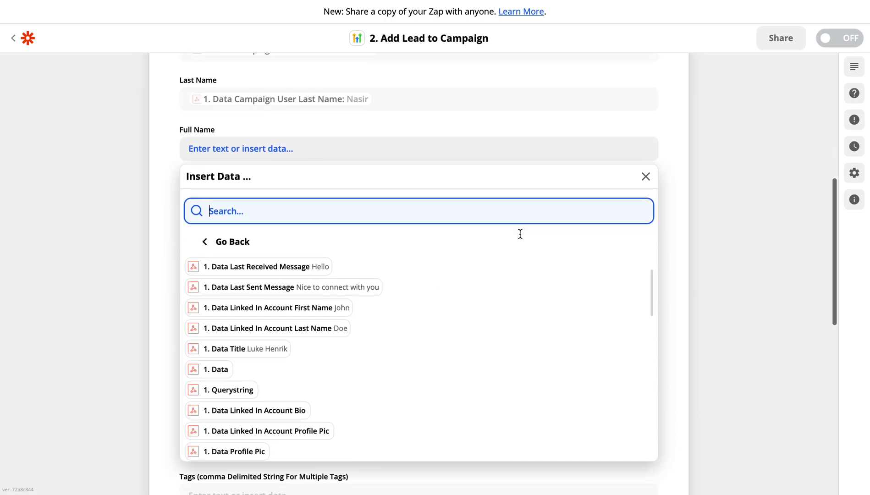
{"action": "scroll", "coordinate": [425, 349], "scroll_direction": "down", "scroll_amount": 3}
{"action": "scroll", "coordinate": [425, 348], "scroll_direction": "down", "scroll_amount": 3}
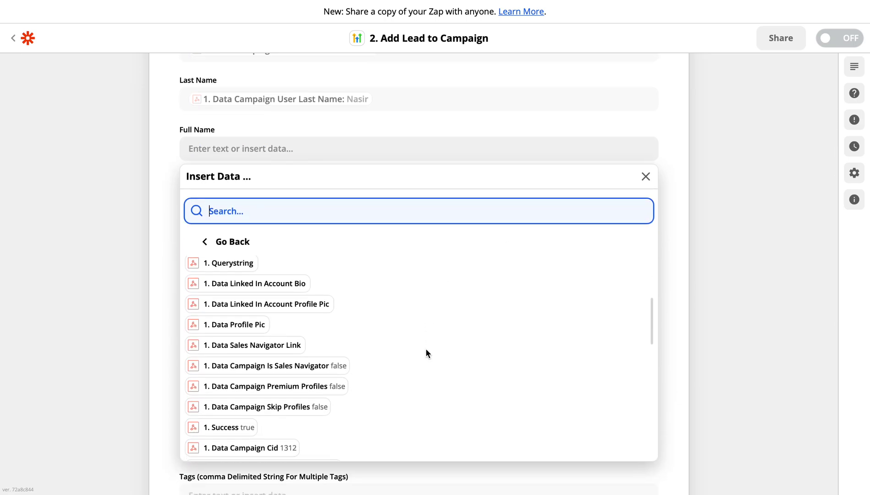
{"action": "scroll", "coordinate": [425, 349], "scroll_direction": "down", "scroll_amount": 3}
{"action": "scroll", "coordinate": [425, 349], "scroll_direction": "down", "scroll_amount": 2}
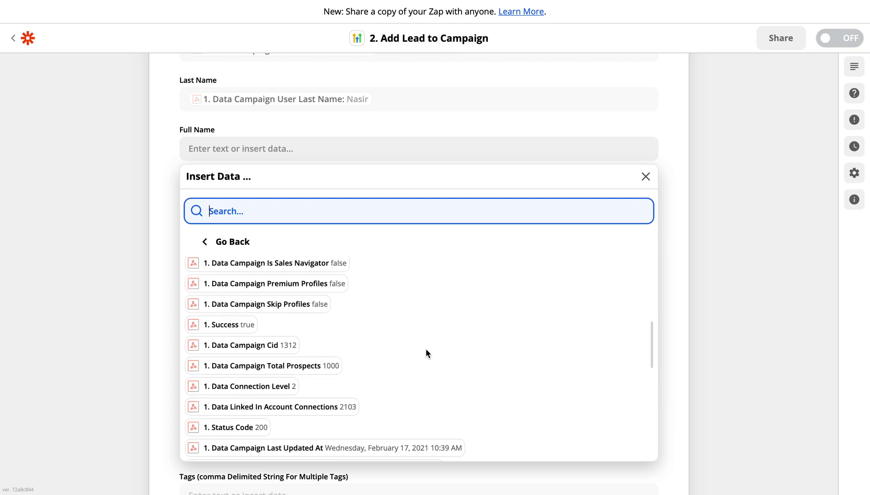
{"action": "scroll", "coordinate": [425, 348], "scroll_direction": "down", "scroll_amount": 3}
{"action": "scroll", "coordinate": [425, 349], "scroll_direction": "down", "scroll_amount": 2}
{"action": "scroll", "coordinate": [425, 349], "scroll_direction": "down", "scroll_amount": 4}
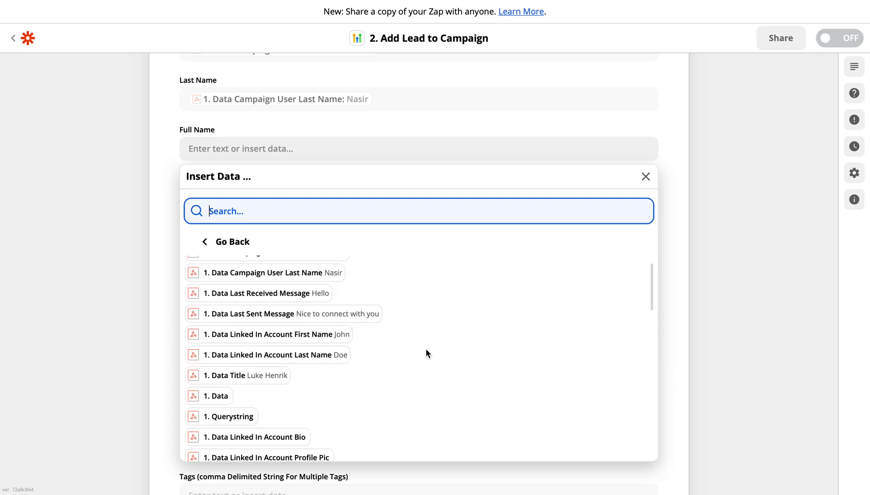
{"action": "left_click", "coordinate": [267, 375]}
{"action": "left_click", "coordinate": [586, 124]}
Step: Map Phone Number and Email from the contact's phone and email webhook fields
{"action": "left_click", "coordinate": [268, 201]}
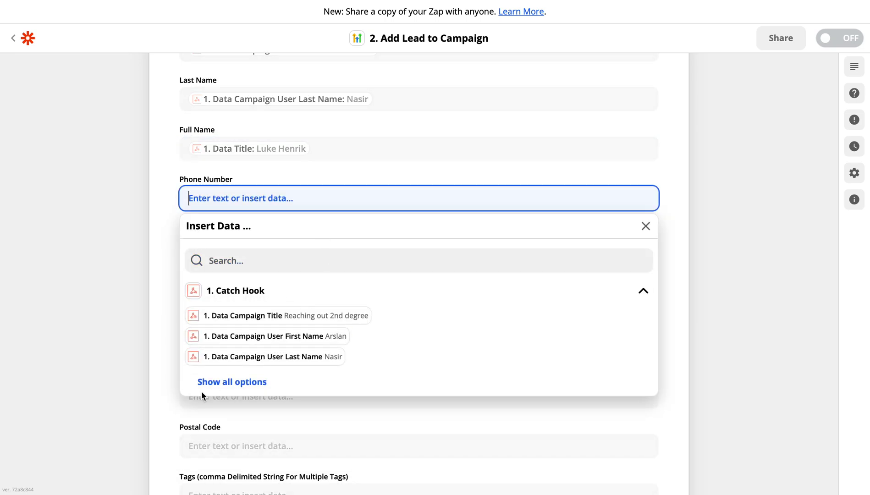
{"action": "left_click", "coordinate": [217, 381]}
{"action": "scroll", "coordinate": [392, 398], "scroll_direction": "down", "scroll_amount": 3}
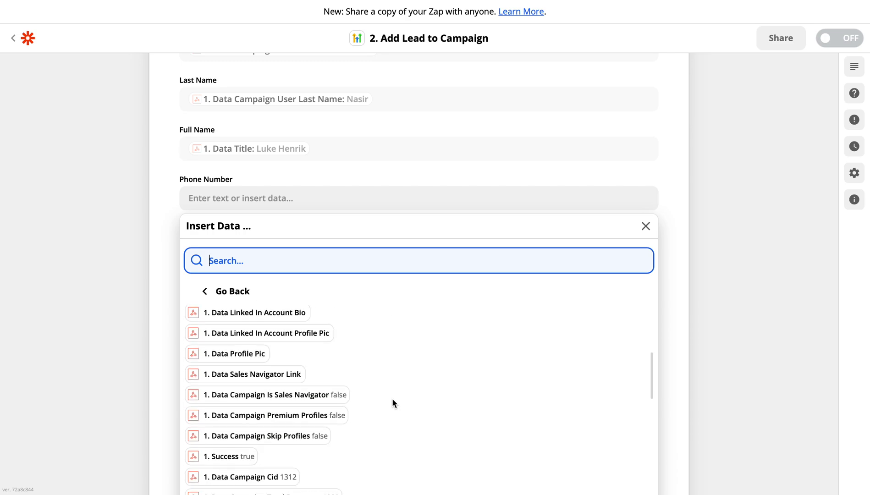
{"action": "scroll", "coordinate": [392, 398], "scroll_direction": "down", "scroll_amount": 3}
{"action": "scroll", "coordinate": [392, 398], "scroll_direction": "down", "scroll_amount": 3}
{"action": "scroll", "coordinate": [392, 398], "scroll_direction": "down", "scroll_amount": 2}
{"action": "scroll", "coordinate": [393, 398], "scroll_direction": "down", "scroll_amount": 2}
{"action": "scroll", "coordinate": [392, 403], "scroll_direction": "down", "scroll_amount": 3}
{"action": "scroll", "coordinate": [392, 404], "scroll_direction": "down", "scroll_amount": 2}
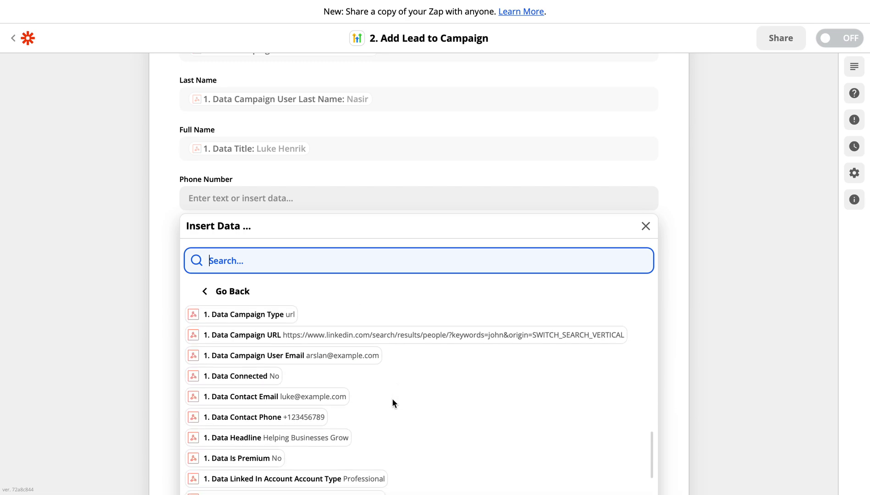
{"action": "left_click", "coordinate": [261, 418]}
{"action": "left_click", "coordinate": [551, 175]}
{"action": "left_click", "coordinate": [323, 247]}
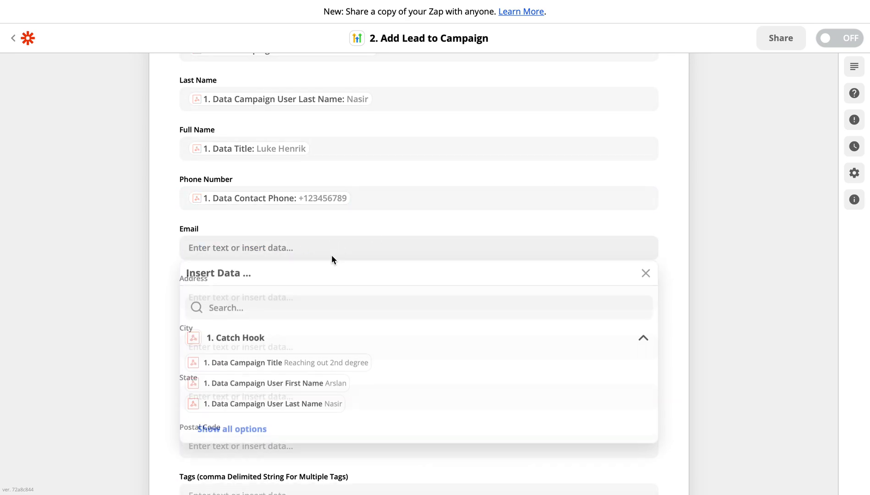
{"action": "left_click", "coordinate": [231, 431]}
{"action": "scroll", "coordinate": [404, 411], "scroll_direction": "down", "scroll_amount": 3}
{"action": "scroll", "coordinate": [404, 412], "scroll_direction": "down", "scroll_amount": 3}
{"action": "scroll", "coordinate": [404, 412], "scroll_direction": "down", "scroll_amount": 1}
{"action": "scroll", "coordinate": [404, 412], "scroll_direction": "down", "scroll_amount": 3}
{"action": "scroll", "coordinate": [405, 412], "scroll_direction": "down", "scroll_amount": 3}
{"action": "scroll", "coordinate": [405, 412], "scroll_direction": "down", "scroll_amount": 2}
{"action": "scroll", "coordinate": [404, 412], "scroll_direction": "down", "scroll_amount": 2}
{"action": "scroll", "coordinate": [404, 412], "scroll_direction": "down", "scroll_amount": 3}
{"action": "scroll", "coordinate": [404, 412], "scroll_direction": "down", "scroll_amount": 3}
{"action": "scroll", "coordinate": [404, 412], "scroll_direction": "down", "scroll_amount": 1}
{"action": "left_click", "coordinate": [325, 417]}
{"action": "left_click", "coordinate": [588, 221]}
{"action": "scroll", "coordinate": [643, 340], "scroll_direction": "down", "scroll_amount": 1}
{"action": "scroll", "coordinate": [642, 336], "scroll_direction": "down", "scroll_amount": 2}
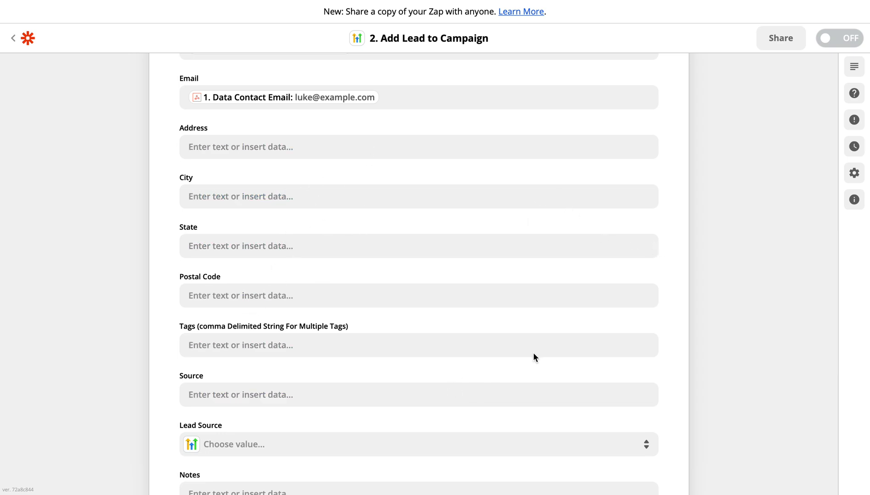
{"action": "scroll", "coordinate": [668, 353], "scroll_direction": "down", "scroll_amount": 3}
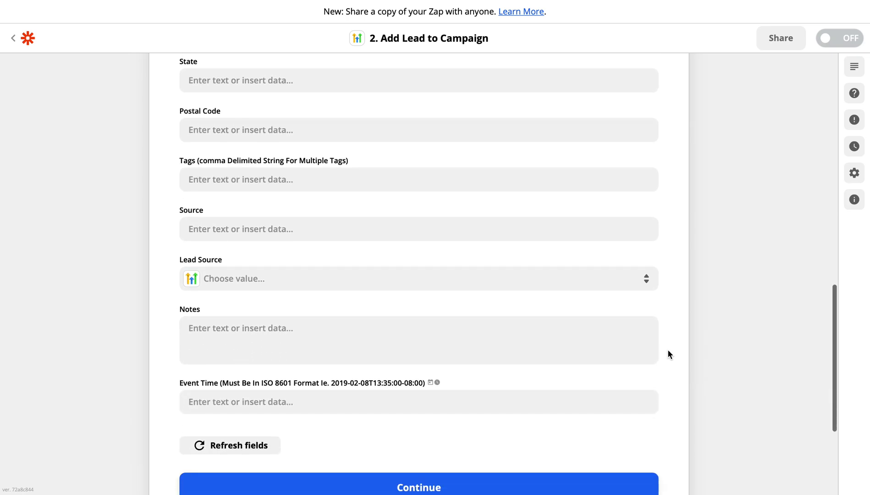
Step: Set Lead Source to Other and bring up trigger data for the Notes field
{"action": "left_click", "coordinate": [302, 280]}
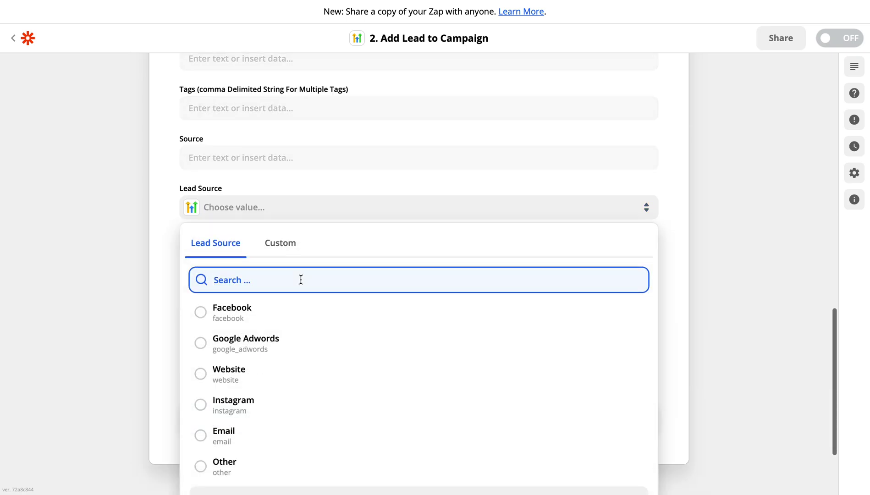
{"action": "left_click", "coordinate": [204, 465]}
{"action": "left_click", "coordinate": [308, 278]}
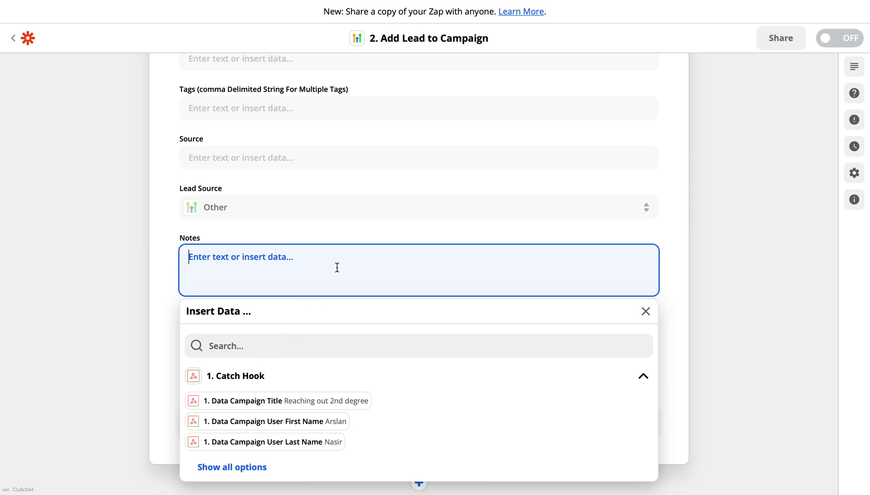
Step: Put 1. Data Headline in Notes, followed by the line 'Leads coming from LinkedCamp'
{"action": "left_click", "coordinate": [232, 467]}
{"action": "scroll", "coordinate": [340, 421], "scroll_direction": "down", "scroll_amount": 3}
{"action": "scroll", "coordinate": [340, 423], "scroll_direction": "down", "scroll_amount": 2}
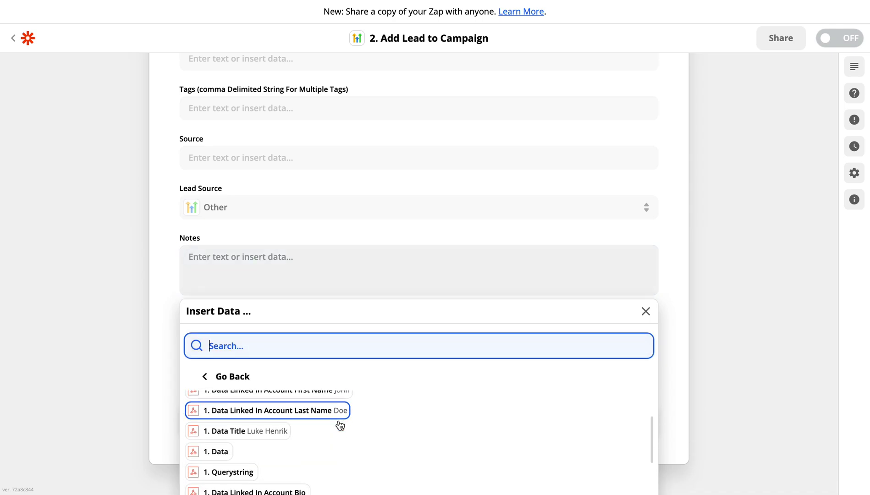
{"action": "scroll", "coordinate": [345, 451], "scroll_direction": "down", "scroll_amount": 3}
{"action": "scroll", "coordinate": [345, 451], "scroll_direction": "down", "scroll_amount": 2}
{"action": "scroll", "coordinate": [345, 452], "scroll_direction": "down", "scroll_amount": 2}
{"action": "scroll", "coordinate": [345, 451], "scroll_direction": "down", "scroll_amount": 3}
{"action": "scroll", "coordinate": [345, 451], "scroll_direction": "down", "scroll_amount": 3}
{"action": "scroll", "coordinate": [345, 452], "scroll_direction": "down", "scroll_amount": 3}
{"action": "scroll", "coordinate": [345, 451], "scroll_direction": "down", "scroll_amount": 2}
{"action": "scroll", "coordinate": [345, 451], "scroll_direction": "down", "scroll_amount": 3}
{"action": "scroll", "coordinate": [378, 444], "scroll_direction": "down", "scroll_amount": 1}
{"action": "scroll", "coordinate": [377, 443], "scroll_direction": "down", "scroll_amount": 2}
{"action": "scroll", "coordinate": [377, 444], "scroll_direction": "down", "scroll_amount": 2}
{"action": "scroll", "coordinate": [378, 444], "scroll_direction": "down", "scroll_amount": 2}
{"action": "scroll", "coordinate": [377, 444], "scroll_direction": "down", "scroll_amount": 1}
{"action": "scroll", "coordinate": [378, 444], "scroll_direction": "down", "scroll_amount": 1}
{"action": "scroll", "coordinate": [444, 341], "scroll_direction": "down", "scroll_amount": 2}
{"action": "scroll", "coordinate": [421, 404], "scroll_direction": "up", "scroll_amount": 3}
{"action": "scroll", "coordinate": [421, 404], "scroll_direction": "up", "scroll_amount": 1}
{"action": "scroll", "coordinate": [421, 404], "scroll_direction": "up", "scroll_amount": 3}
{"action": "scroll", "coordinate": [421, 393], "scroll_direction": "up", "scroll_amount": 2}
{"action": "scroll", "coordinate": [422, 392], "scroll_direction": "up", "scroll_amount": 2}
{"action": "scroll", "coordinate": [421, 392], "scroll_direction": "up", "scroll_amount": 2}
{"action": "scroll", "coordinate": [421, 393], "scroll_direction": "up", "scroll_amount": 2}
{"action": "scroll", "coordinate": [421, 393], "scroll_direction": "up", "scroll_amount": 1}
{"action": "scroll", "coordinate": [421, 393], "scroll_direction": "up", "scroll_amount": 2}
{"action": "scroll", "coordinate": [421, 393], "scroll_direction": "up", "scroll_amount": 2}
{"action": "scroll", "coordinate": [421, 392], "scroll_direction": "up", "scroll_amount": 2}
{"action": "scroll", "coordinate": [421, 393], "scroll_direction": "up", "scroll_amount": 2}
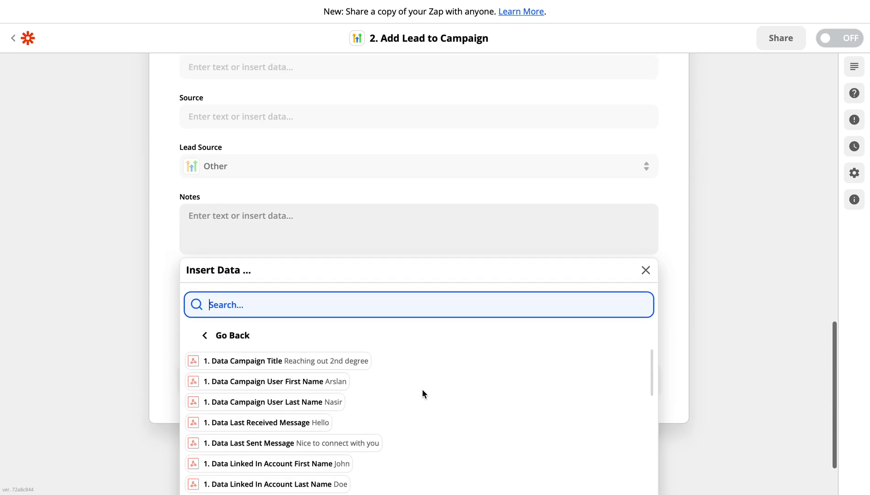
{"action": "scroll", "coordinate": [421, 392], "scroll_direction": "down", "scroll_amount": 4}
{"action": "scroll", "coordinate": [421, 393], "scroll_direction": "down", "scroll_amount": 2}
{"action": "scroll", "coordinate": [421, 393], "scroll_direction": "down", "scroll_amount": 2}
{"action": "scroll", "coordinate": [421, 392], "scroll_direction": "down", "scroll_amount": 1}
{"action": "scroll", "coordinate": [415, 441], "scroll_direction": "down", "scroll_amount": 4}
{"action": "scroll", "coordinate": [415, 441], "scroll_direction": "down", "scroll_amount": 1}
{"action": "scroll", "coordinate": [416, 442], "scroll_direction": "down", "scroll_amount": 2}
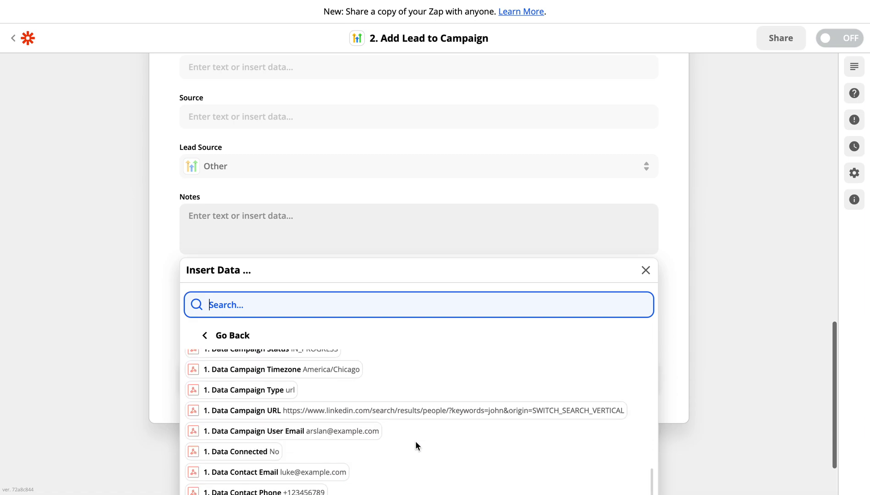
{"action": "scroll", "coordinate": [415, 441], "scroll_direction": "down", "scroll_amount": 3}
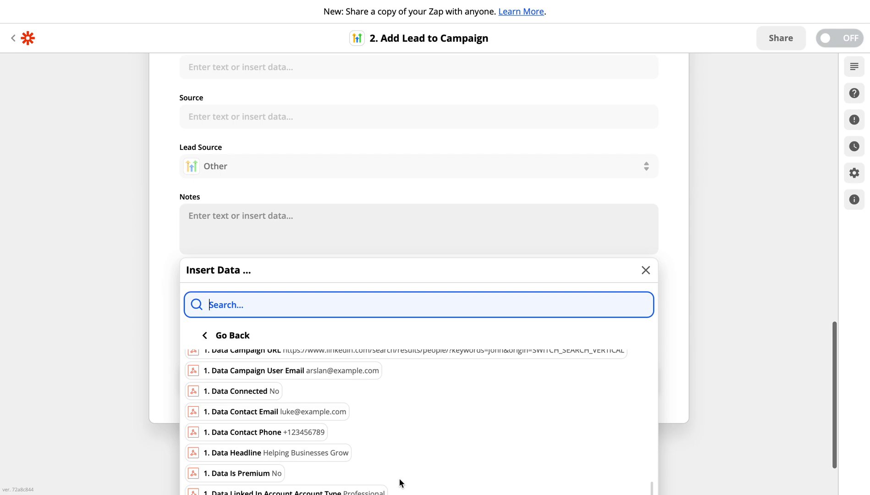
{"action": "scroll", "coordinate": [399, 482], "scroll_direction": "down", "scroll_amount": 1}
{"action": "left_click", "coordinate": [326, 452]}
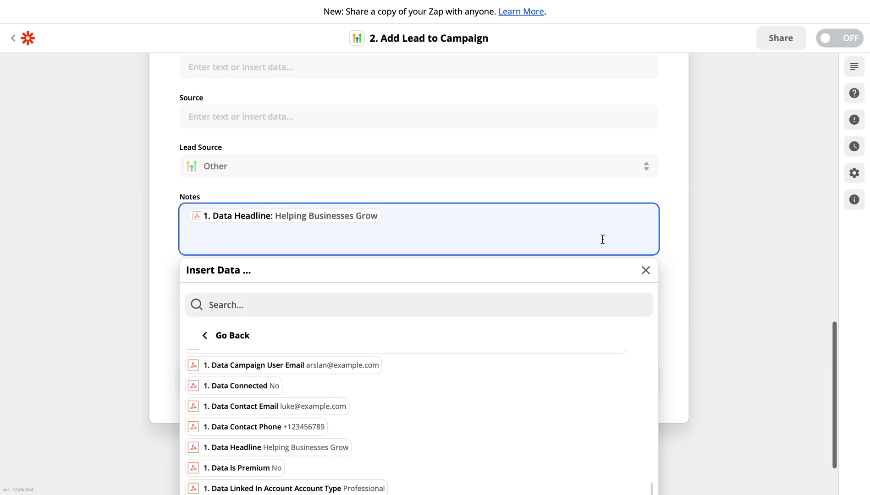
{"action": "left_click", "coordinate": [581, 238]}
{"action": "type", "text": "ads coming from LinkedCamp"}
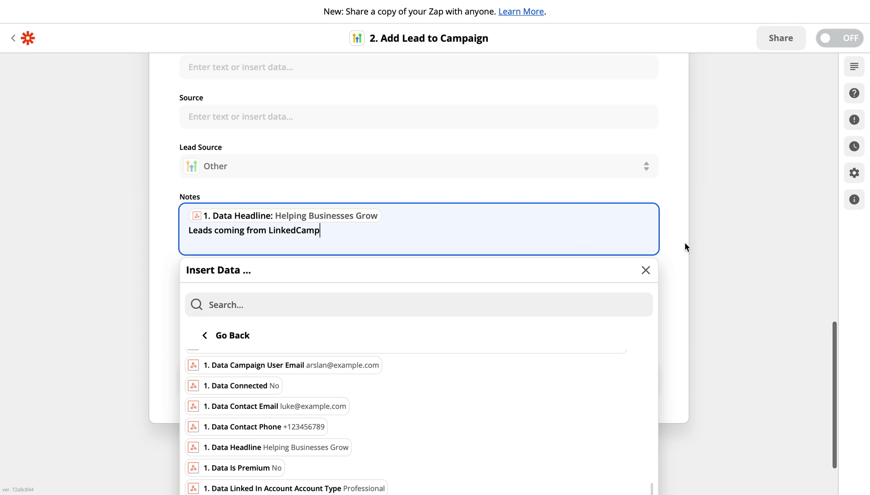
{"action": "left_click", "coordinate": [684, 242]}
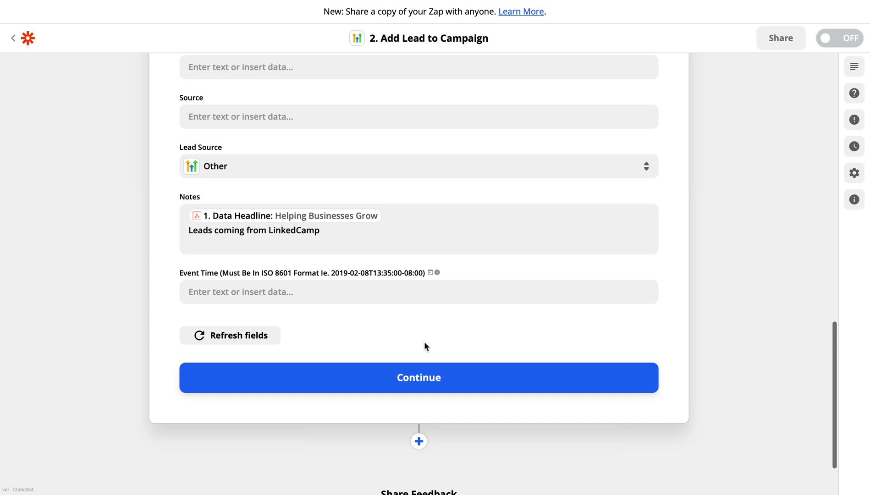
Step: Send a test lead to HighLevel with Test & Continue, then switch to HighLevel
{"action": "left_click", "coordinate": [427, 376]}
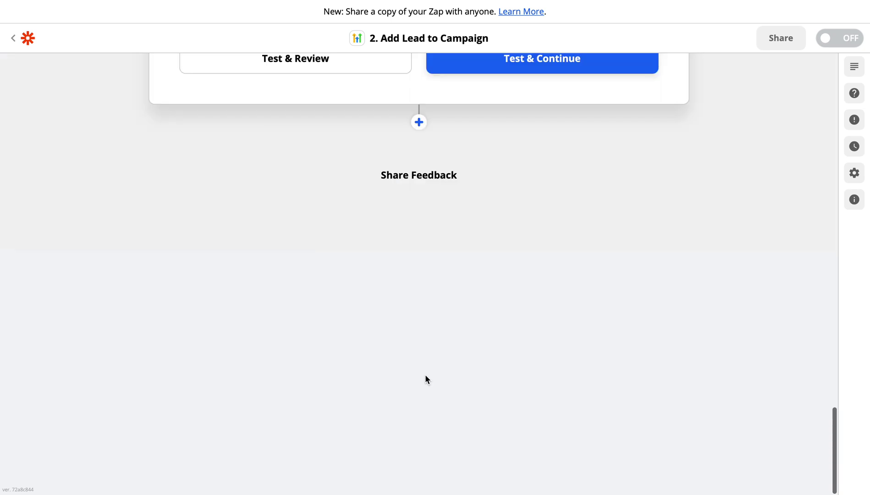
{"action": "scroll", "coordinate": [549, 224], "scroll_direction": "up", "scroll_amount": 3}
{"action": "scroll", "coordinate": [551, 202], "scroll_direction": "up", "scroll_amount": 3}
{"action": "scroll", "coordinate": [551, 202], "scroll_direction": "up", "scroll_amount": 3}
{"action": "scroll", "coordinate": [552, 202], "scroll_direction": "up", "scroll_amount": 3}
{"action": "scroll", "coordinate": [551, 202], "scroll_direction": "up", "scroll_amount": 2}
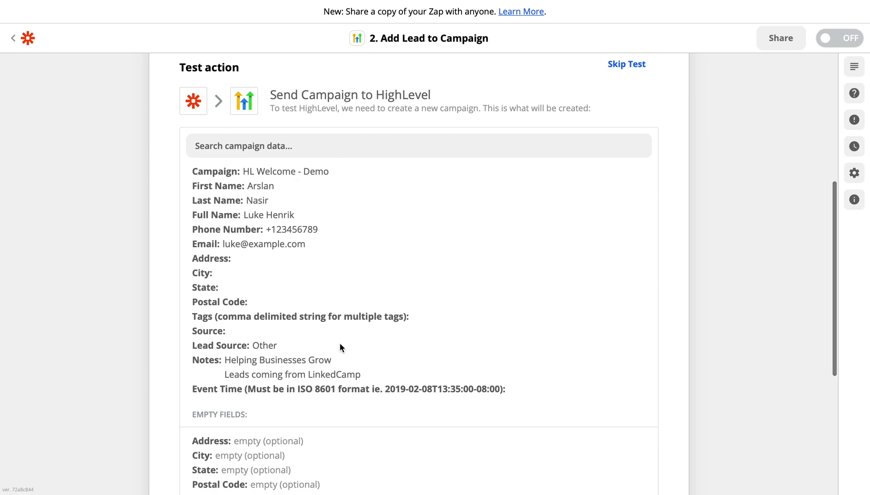
{"action": "scroll", "coordinate": [506, 385], "scroll_direction": "down", "scroll_amount": 3}
{"action": "scroll", "coordinate": [506, 384], "scroll_direction": "down", "scroll_amount": 2}
{"action": "left_click", "coordinate": [523, 396]}
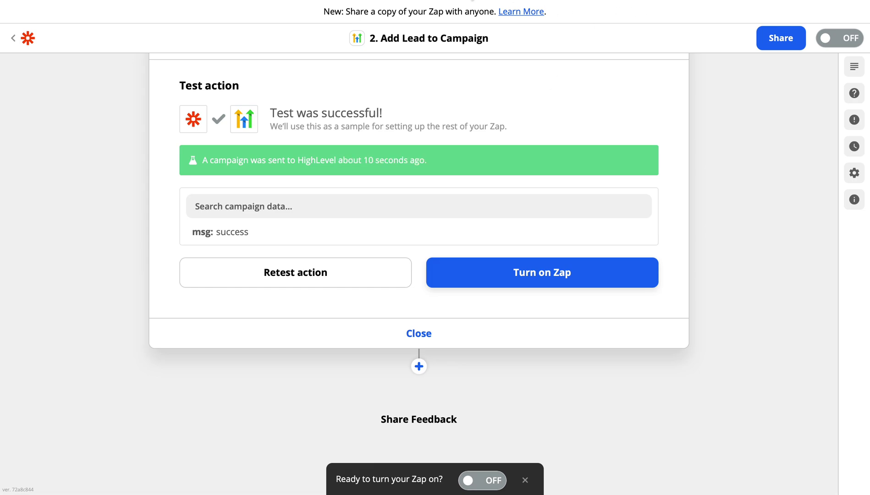
{"action": "key", "text": "ctrl+Tab"}
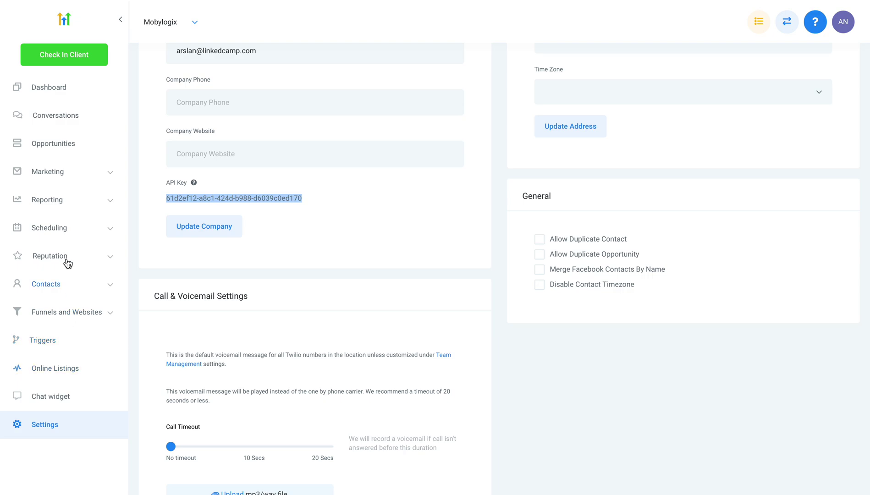
Step: Open the new test lead in HighLevel Contacts and view its LinkedCamp notes
{"action": "left_click", "coordinate": [51, 284]}
{"action": "left_click", "coordinate": [31, 318]}
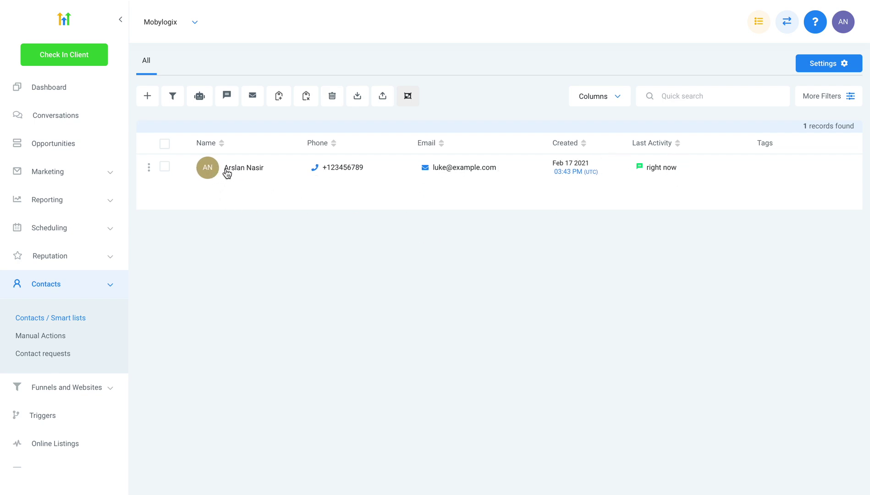
{"action": "left_click", "coordinate": [237, 168]}
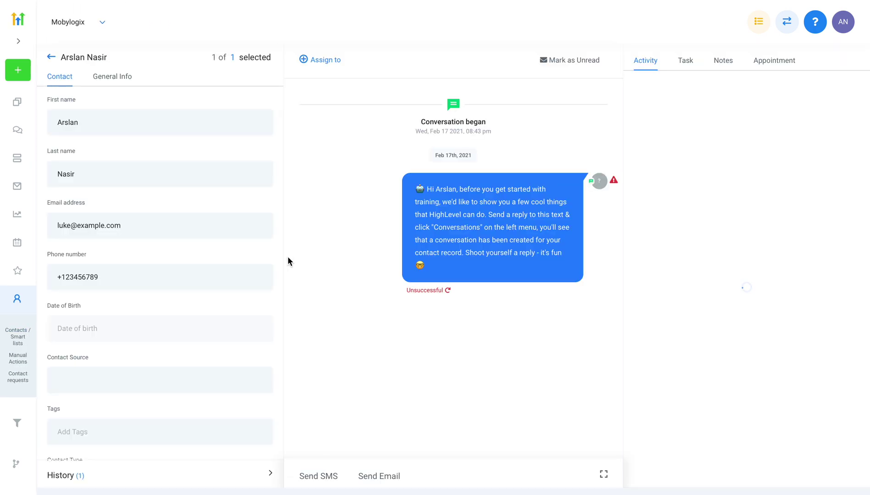
{"action": "scroll", "coordinate": [129, 305], "scroll_direction": "down", "scroll_amount": 5}
{"action": "scroll", "coordinate": [129, 305], "scroll_direction": "down", "scroll_amount": 2}
{"action": "scroll", "coordinate": [129, 306], "scroll_direction": "up", "scroll_amount": 6}
{"action": "scroll", "coordinate": [130, 305], "scroll_direction": "up", "scroll_amount": 1}
{"action": "left_click", "coordinate": [722, 60]}
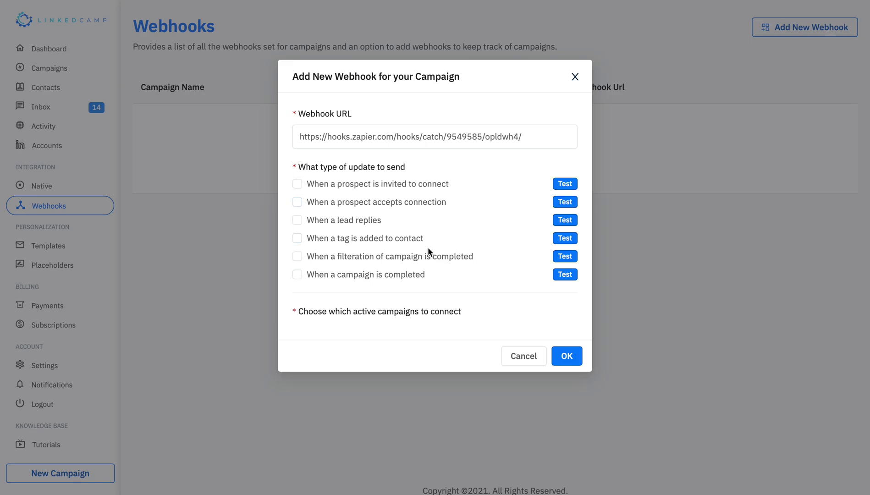
Step: Save a 'When a lead replies' webhook for the High Ticket - Usa campaign
{"action": "left_click", "coordinate": [297, 219]}
{"action": "scroll", "coordinate": [410, 252], "scroll_direction": "down", "scroll_amount": 1}
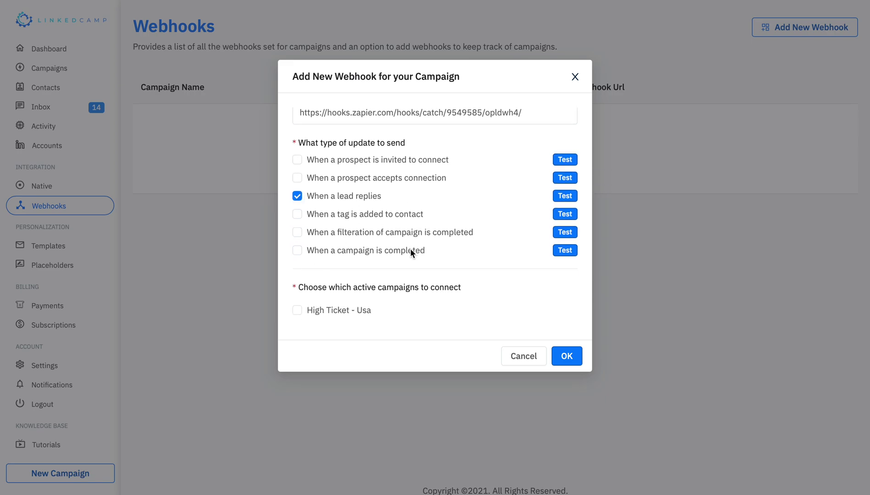
{"action": "left_click", "coordinate": [297, 312]}
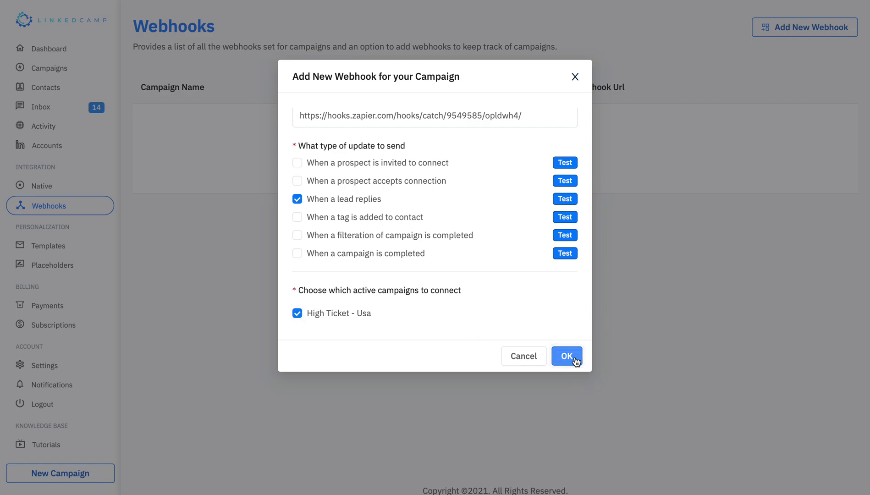
{"action": "left_click", "coordinate": [567, 356]}
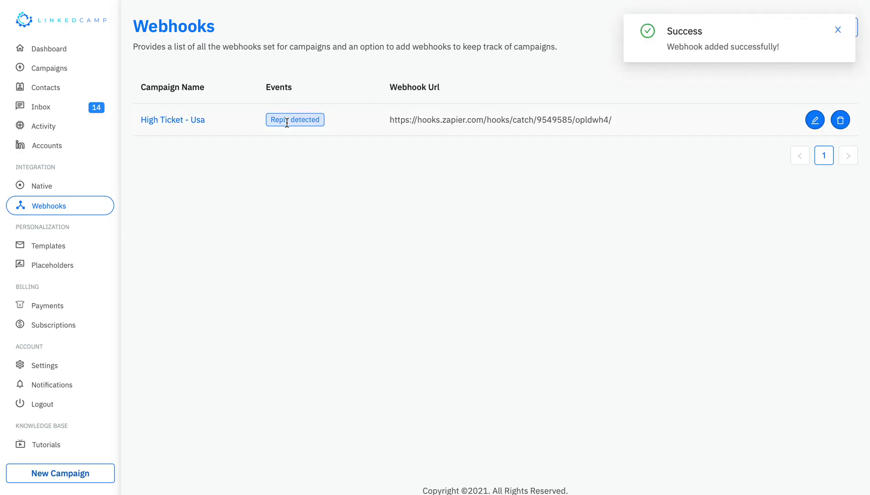